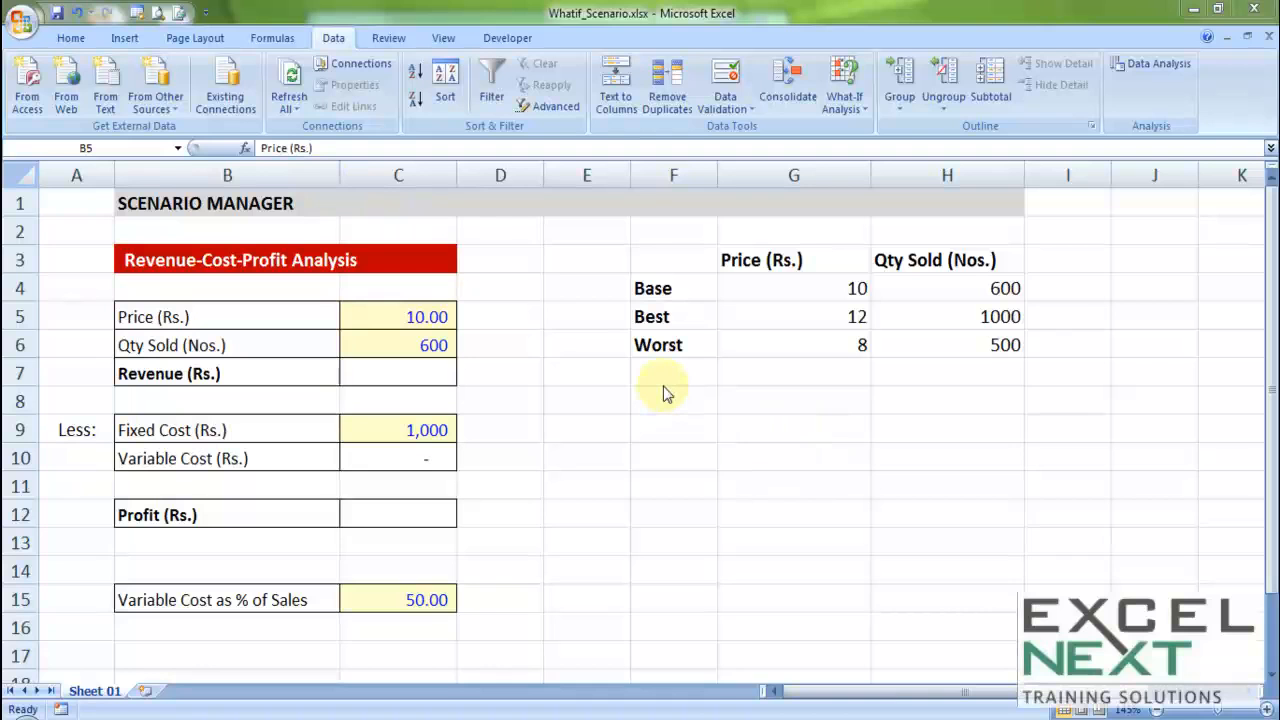
- Inspect the Price and Qty Sold input values in cells C5 and C6
left_click(585, 377)
left_click(577, 377)
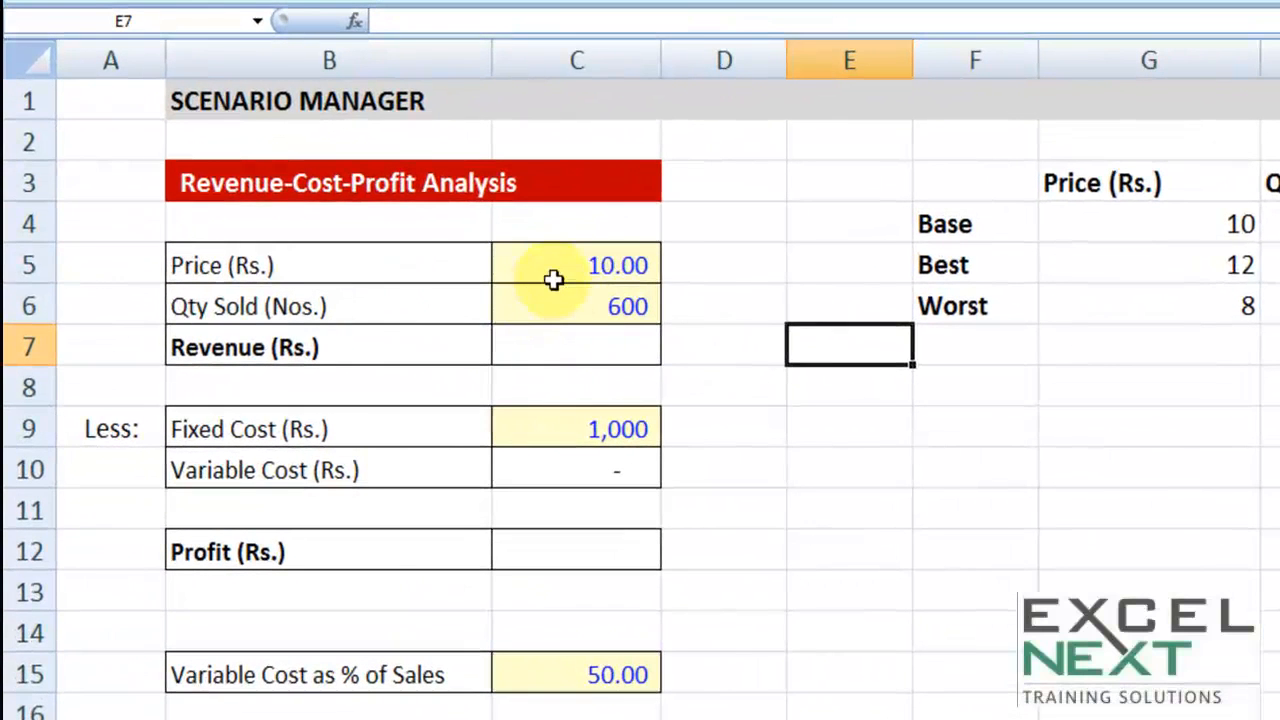
double_click(557, 269)
left_click_drag(568, 264, 743, 257)
key("Escape")
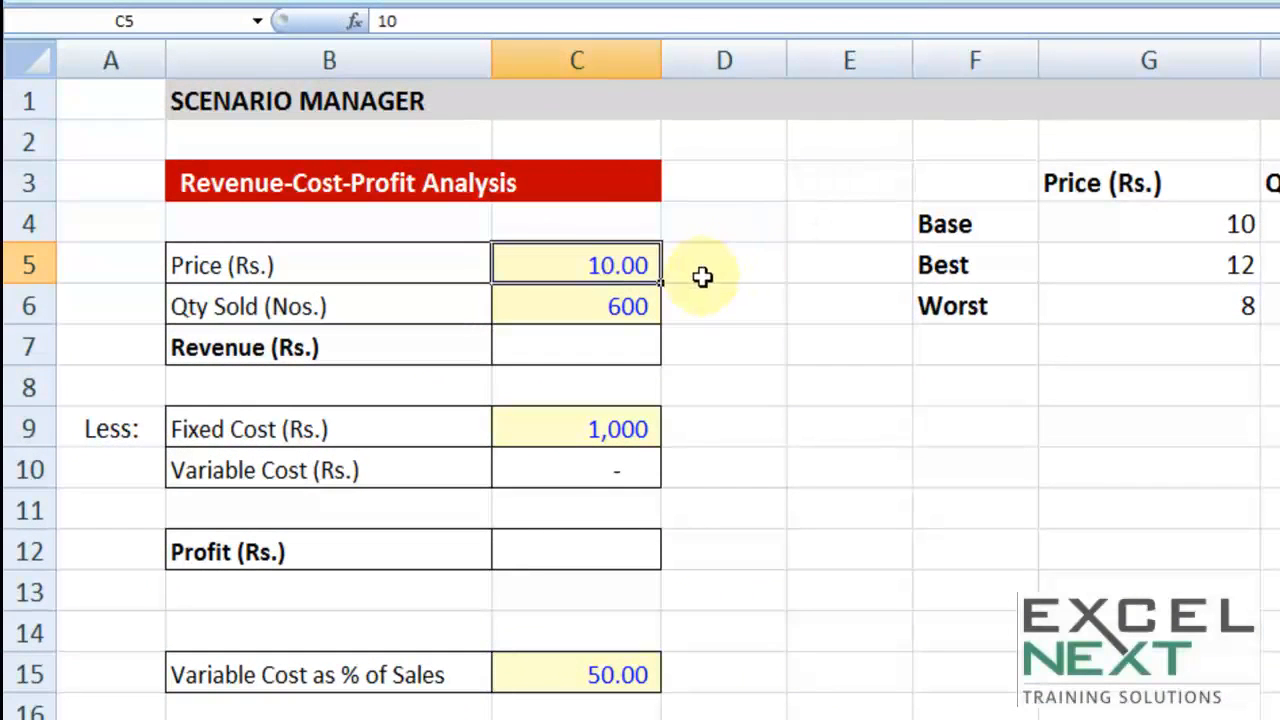
double_click(617, 306)
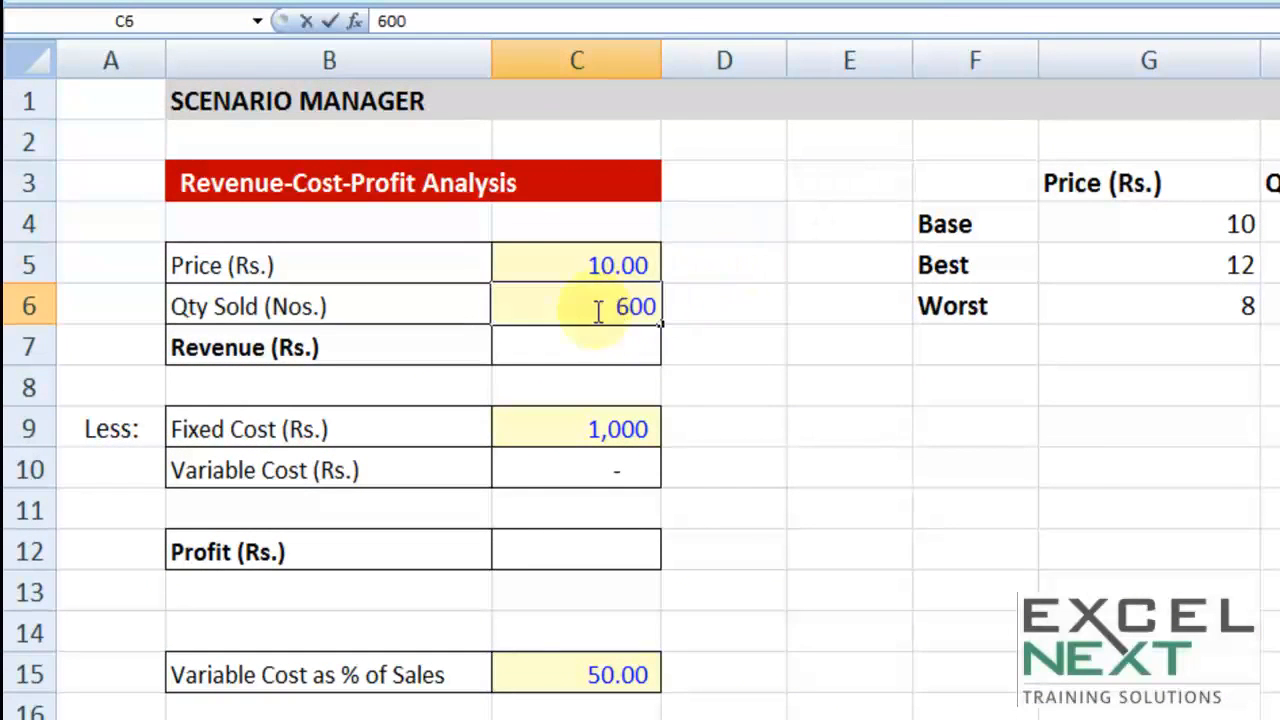
left_click_drag(617, 306, 703, 311)
- Enter the formula =C5*C6 in C7 to calculate Revenue as price times quantity sold
left_click(614, 354)
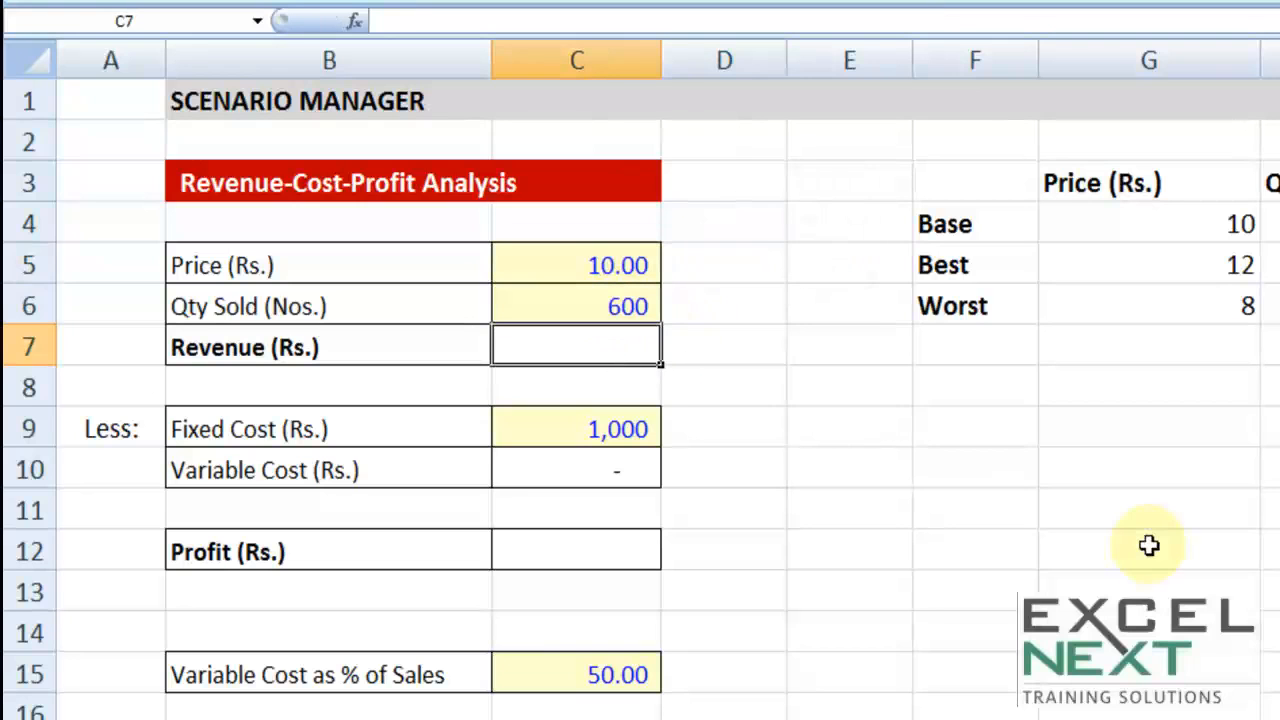
type("=")
key("Up")
key("Up")
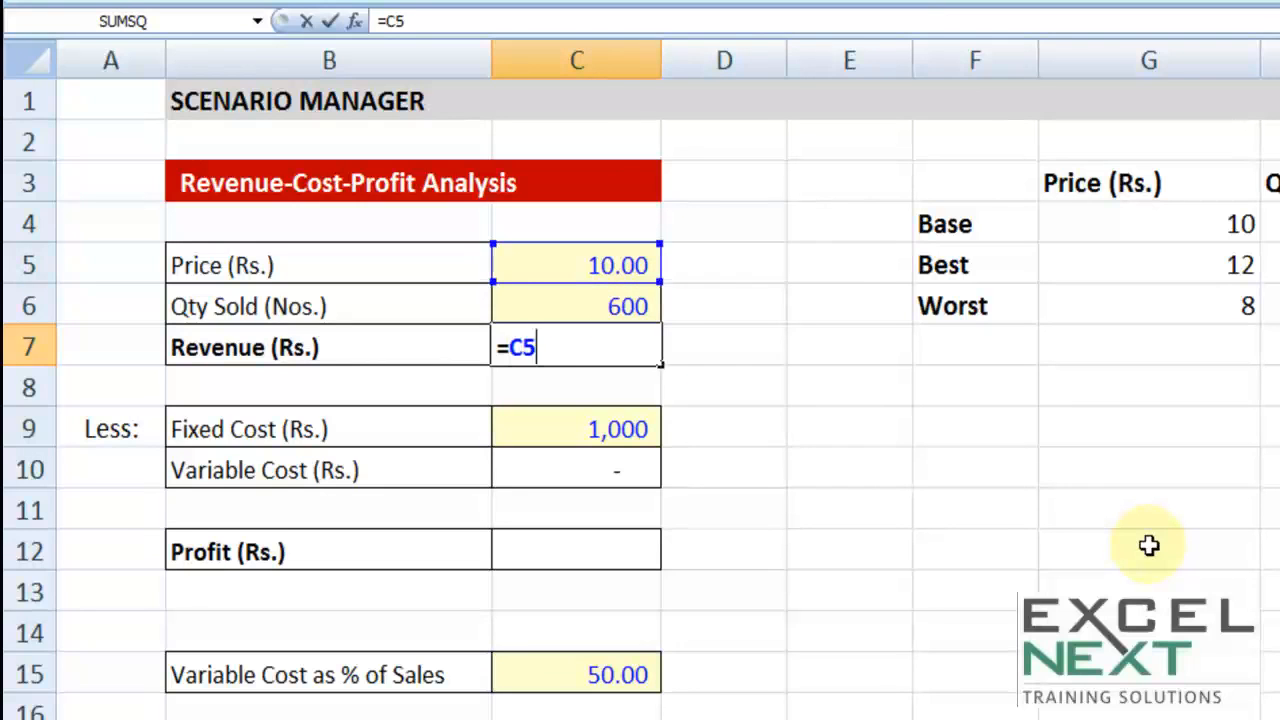
type("*")
left_click(545, 304)
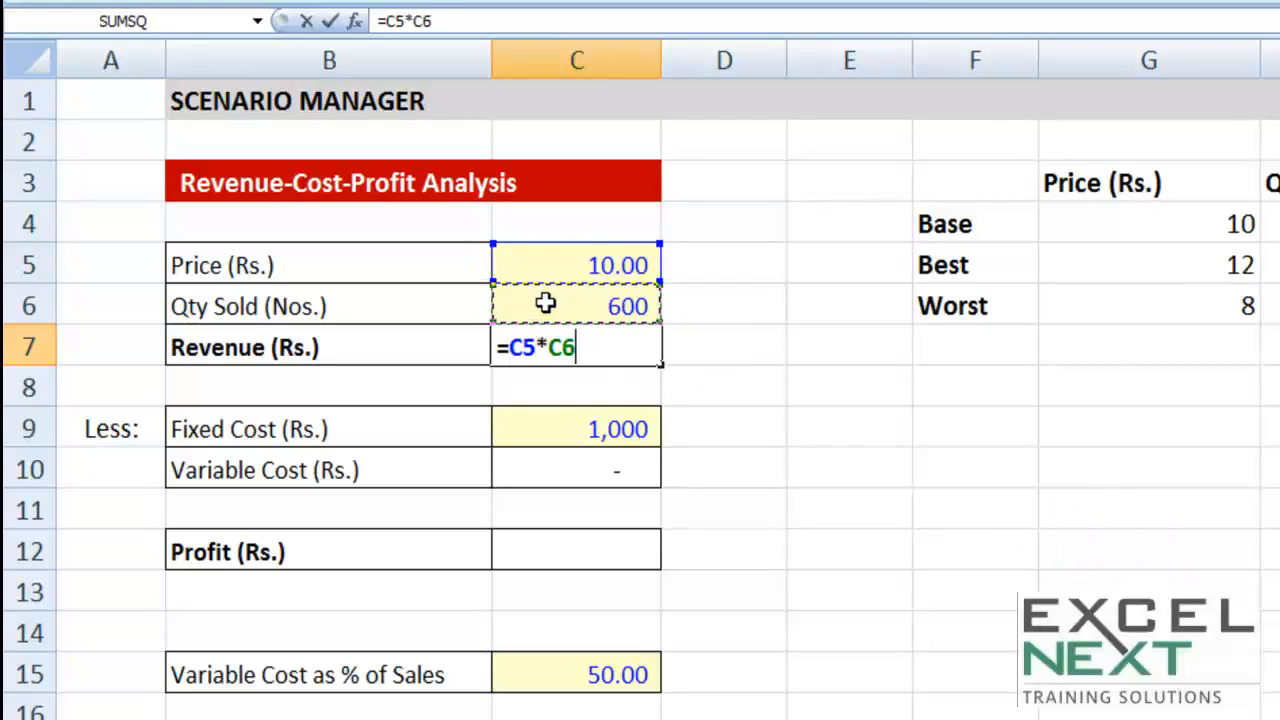
key("Return")
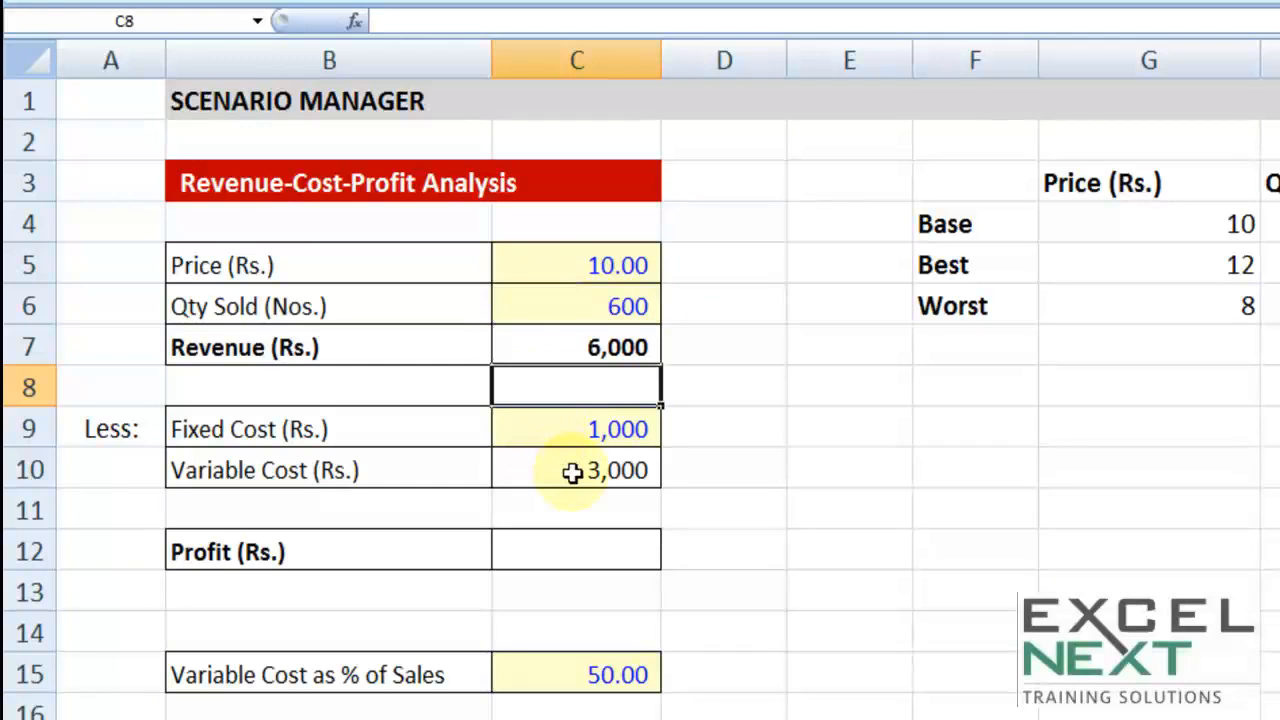
- Examine the Variable Cost formula in C10, including its percentage reference, and the Fixed Cost input in C9
double_click(579, 473)
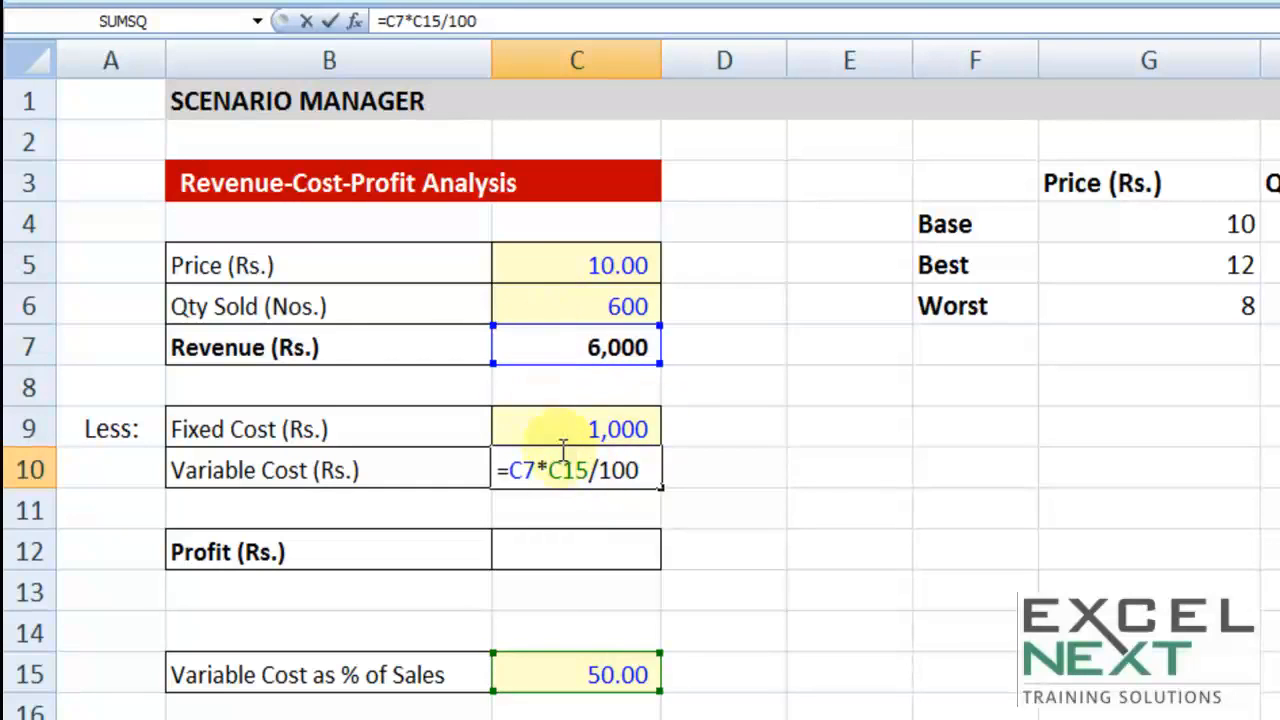
left_click_drag(549, 472, 601, 474)
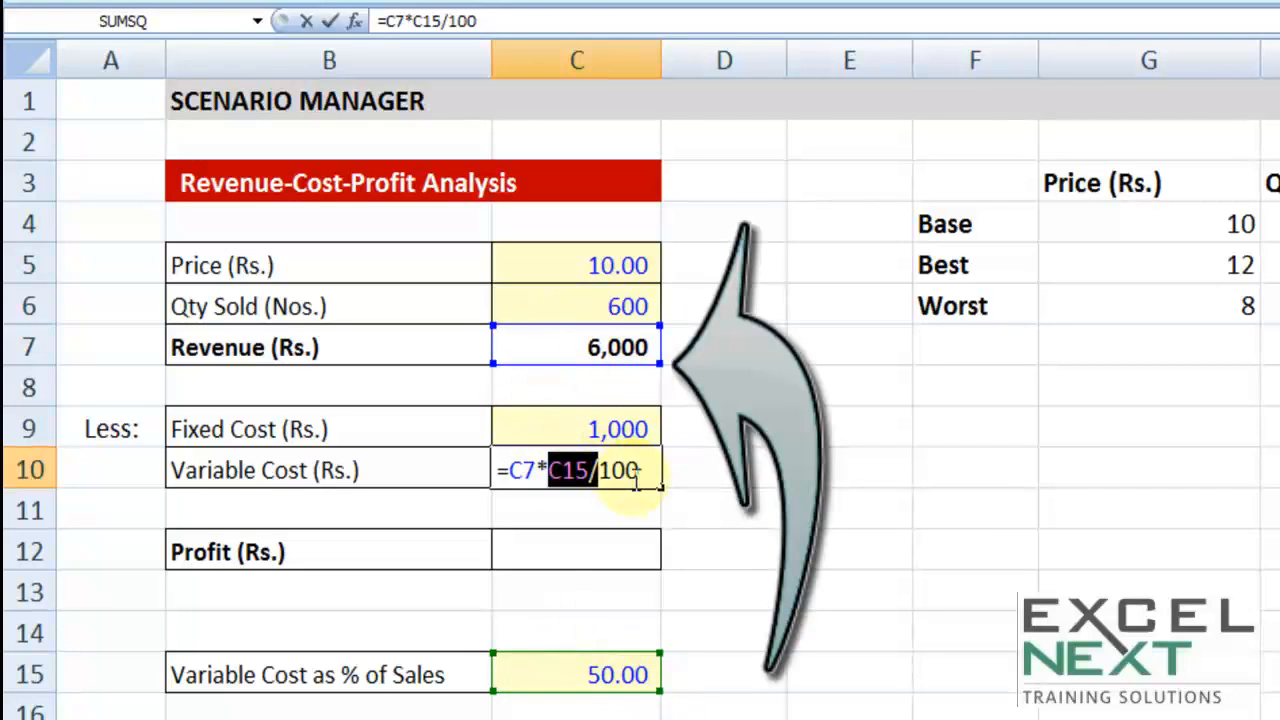
key("ctrl+Return")
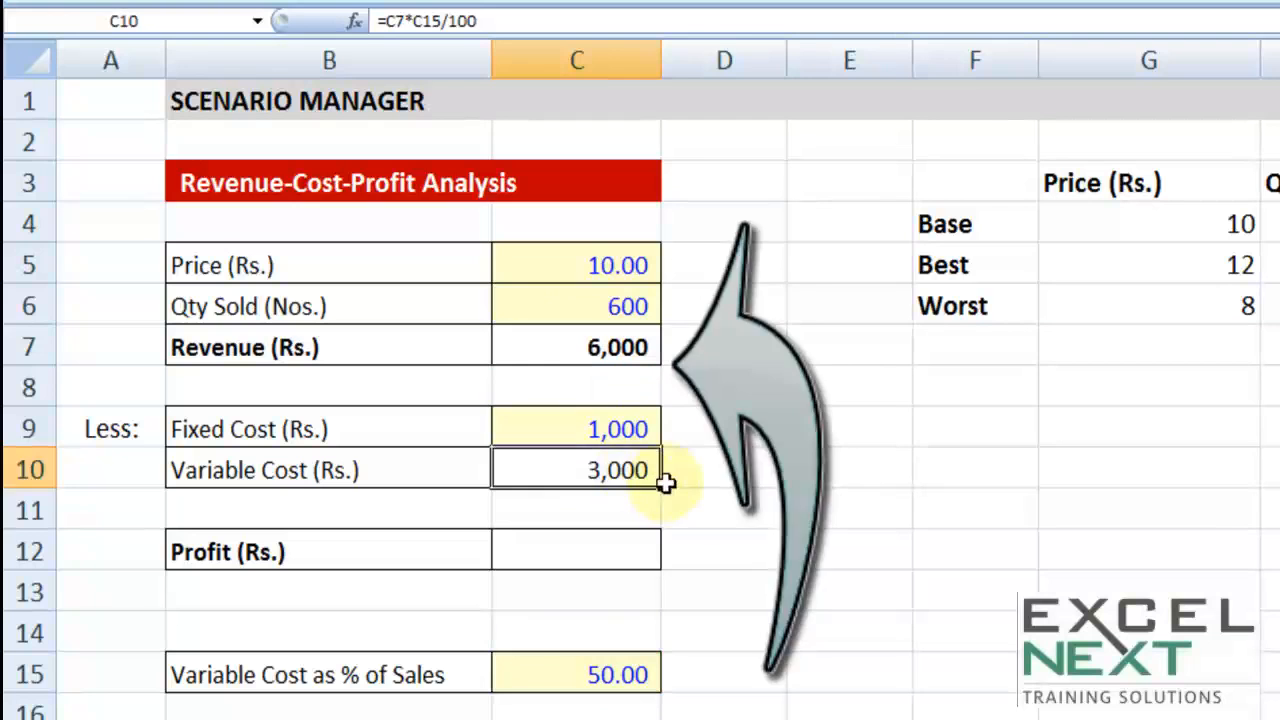
left_click(580, 429)
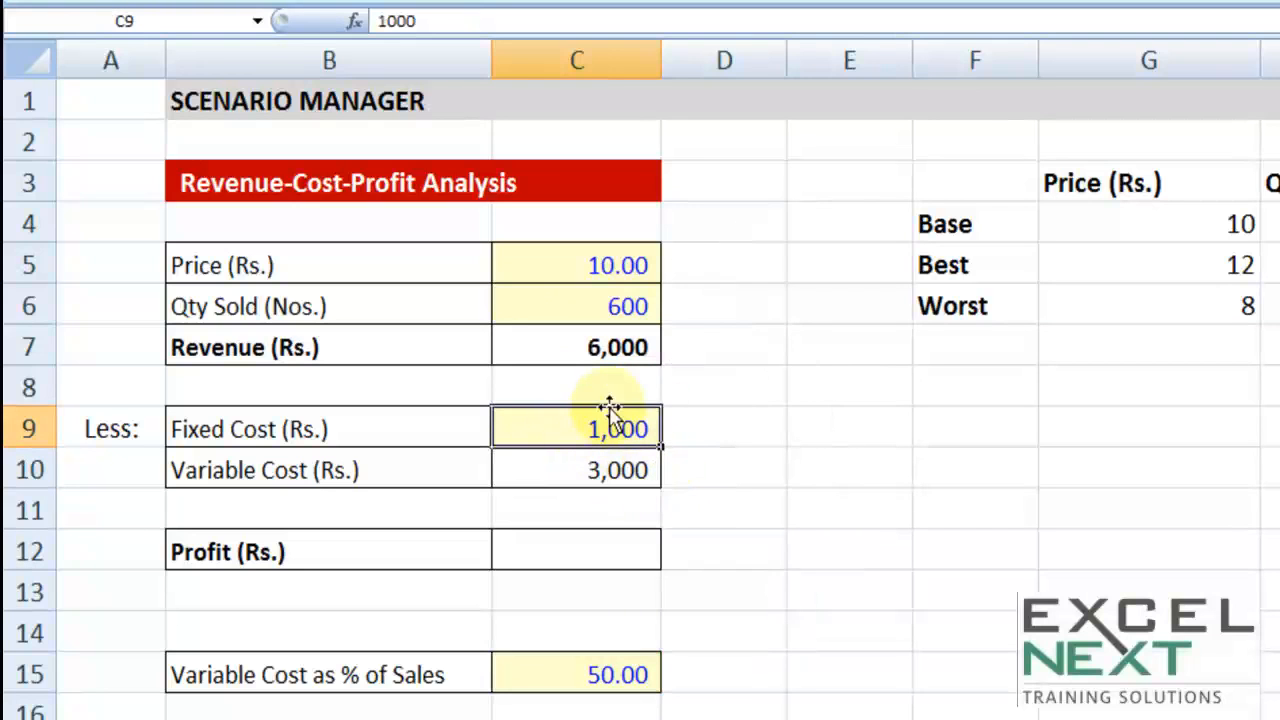
- Enter the formula =C7-C9-C10 in C12 to calculate Profit as revenue less fixed and variable costs
left_click(590, 552)
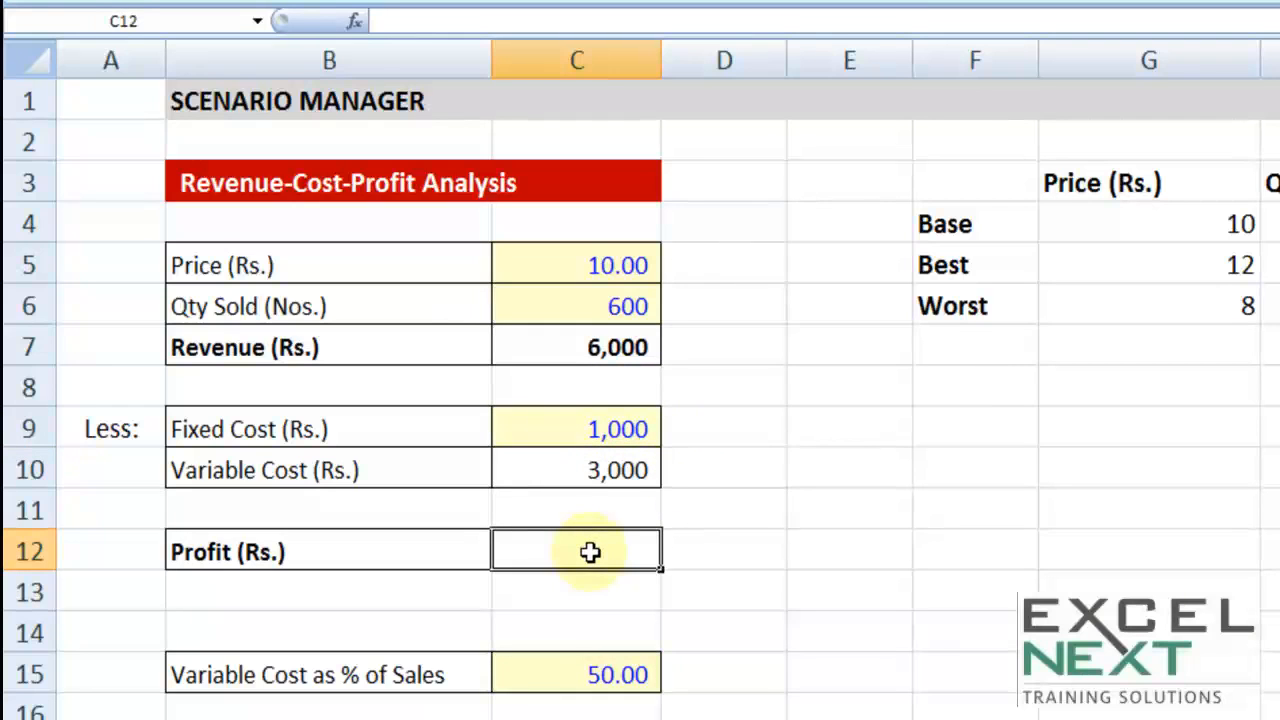
type("=")
left_click(562, 362)
type("-")
left_click(617, 428)
type("-")
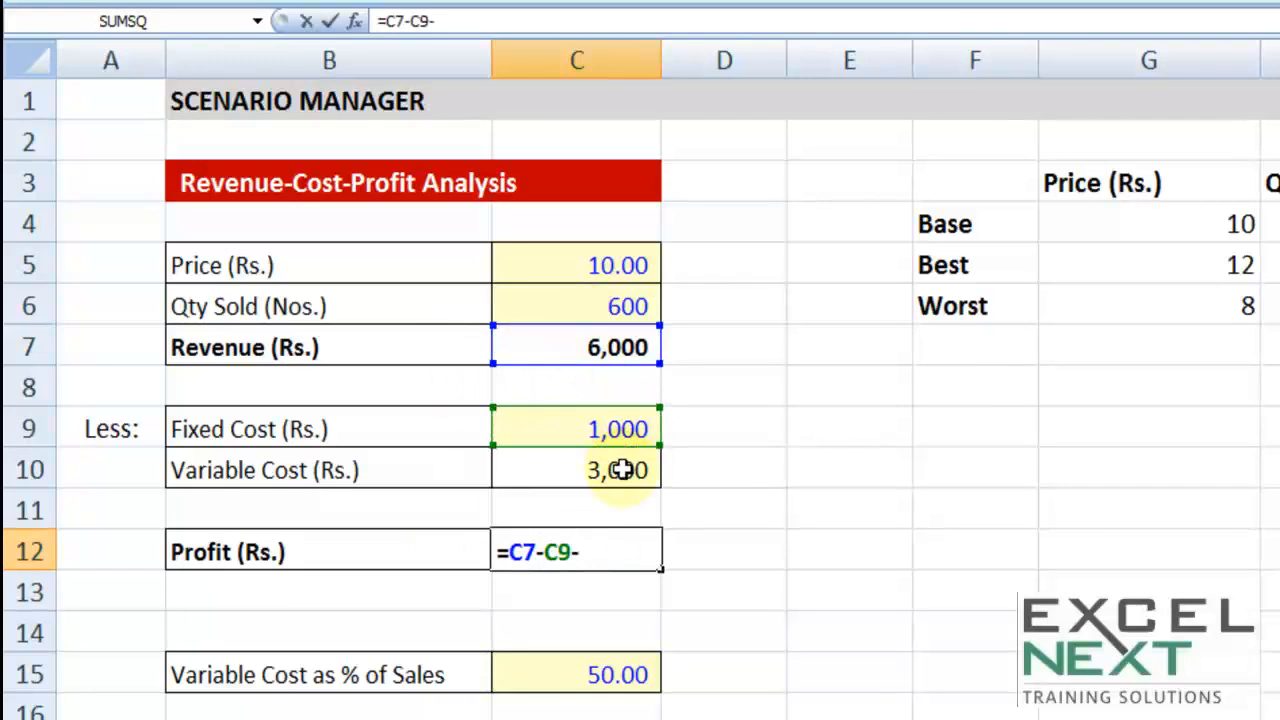
left_click(620, 470)
key("Return")
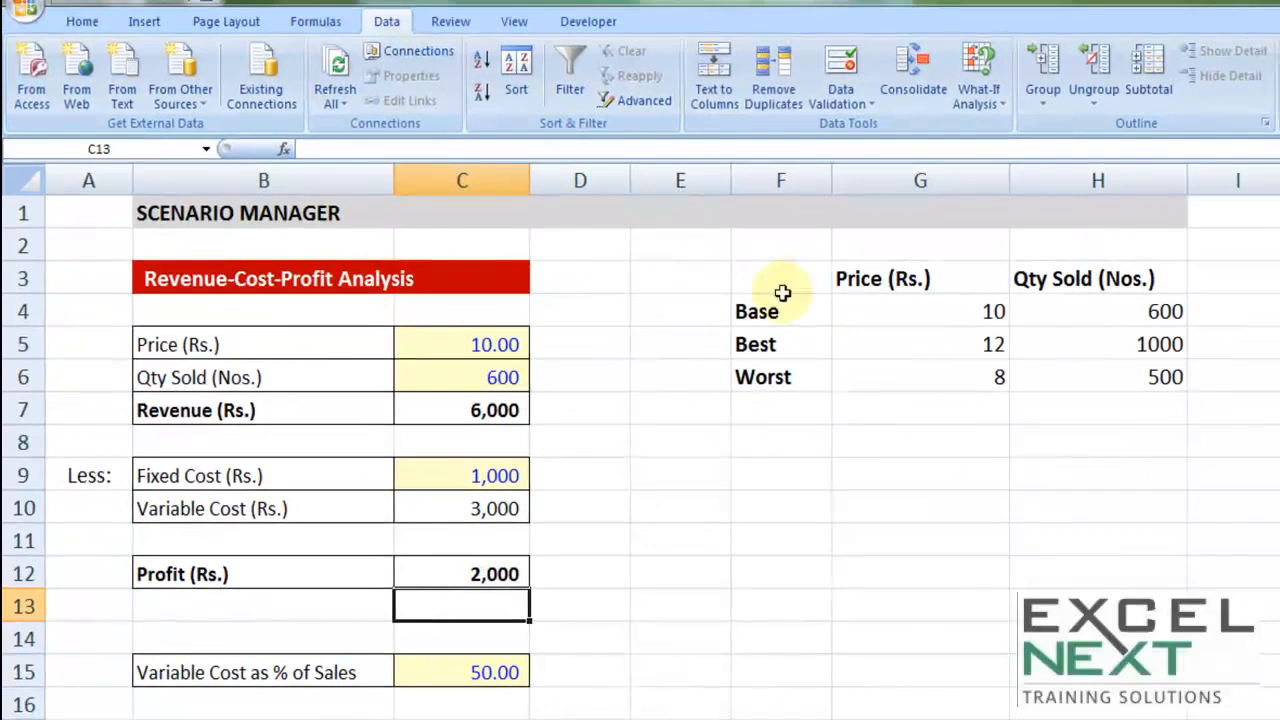
- Review the Base, Best and Worst price and quantity assumptions in F3:H6 against the model's inputs in C5 and C6
left_click(791, 312)
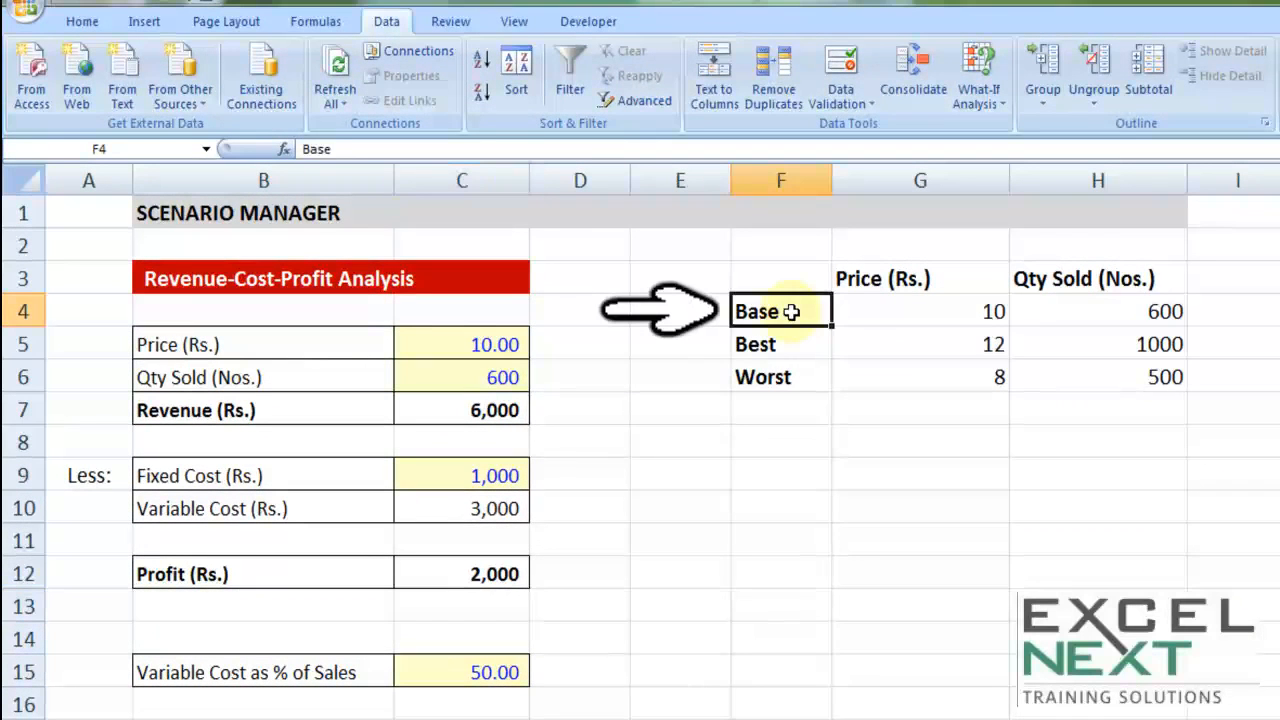
left_click(945, 312)
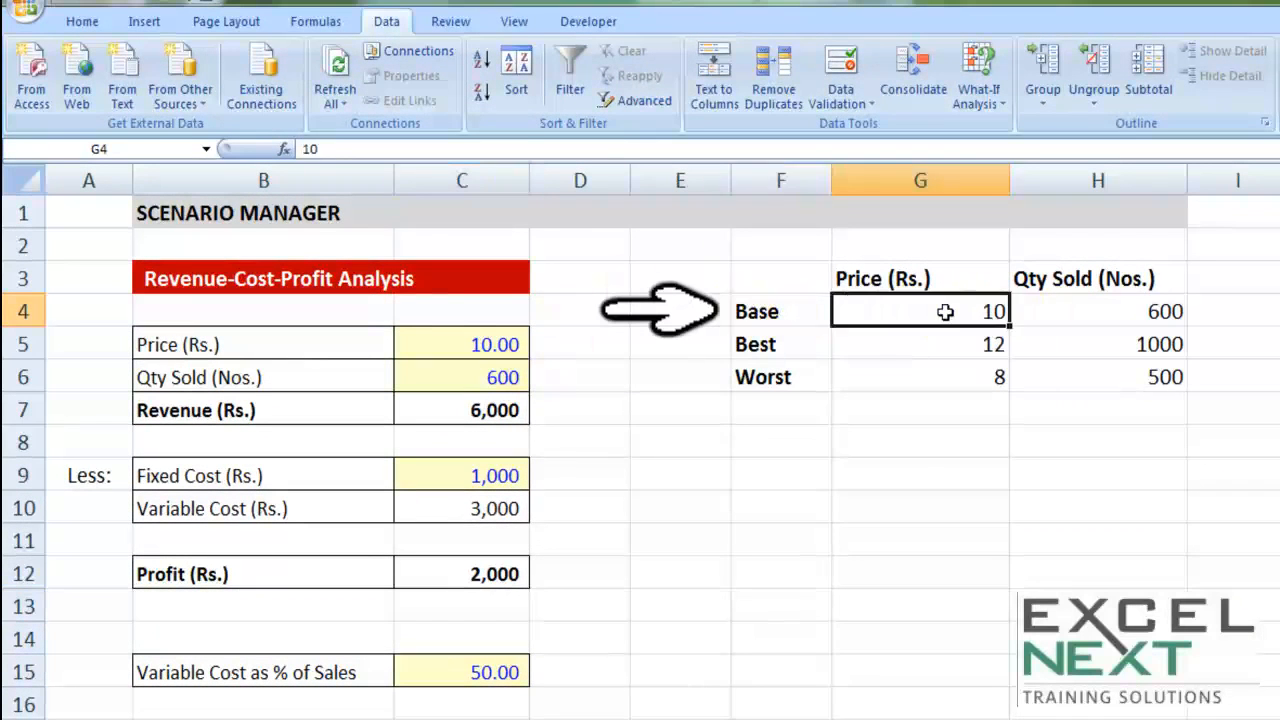
left_click(1118, 317)
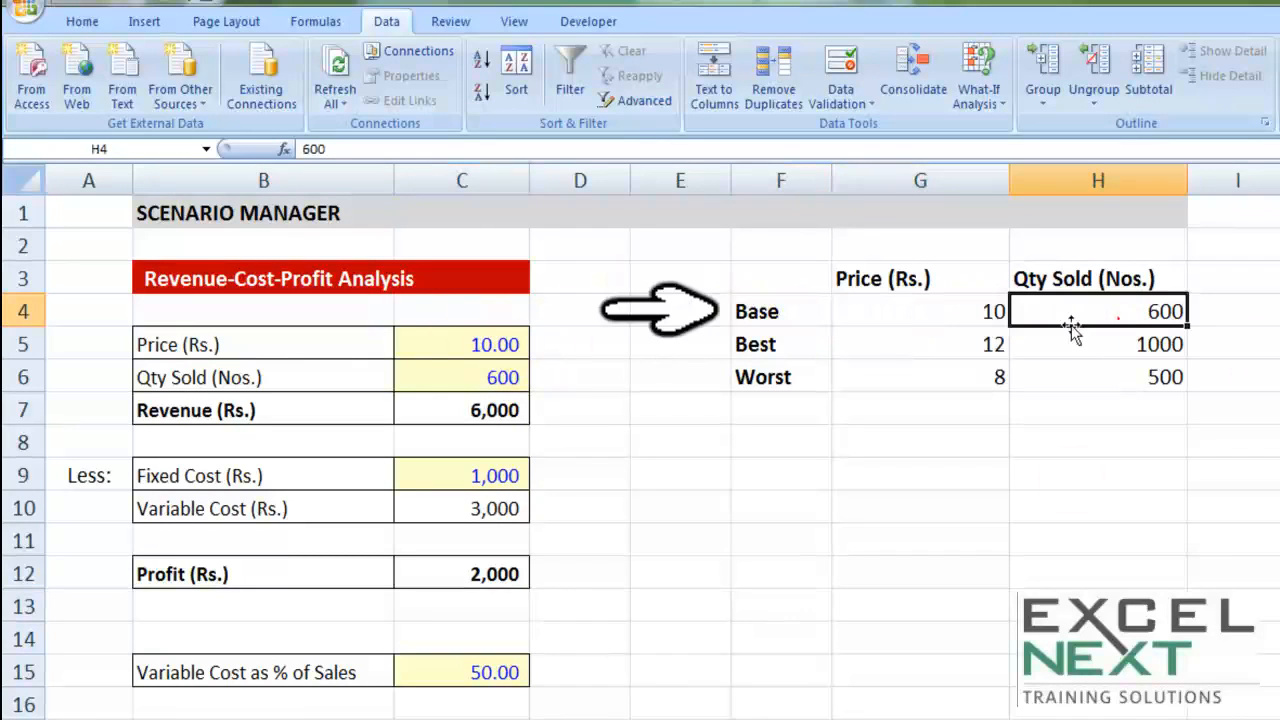
left_click(470, 371)
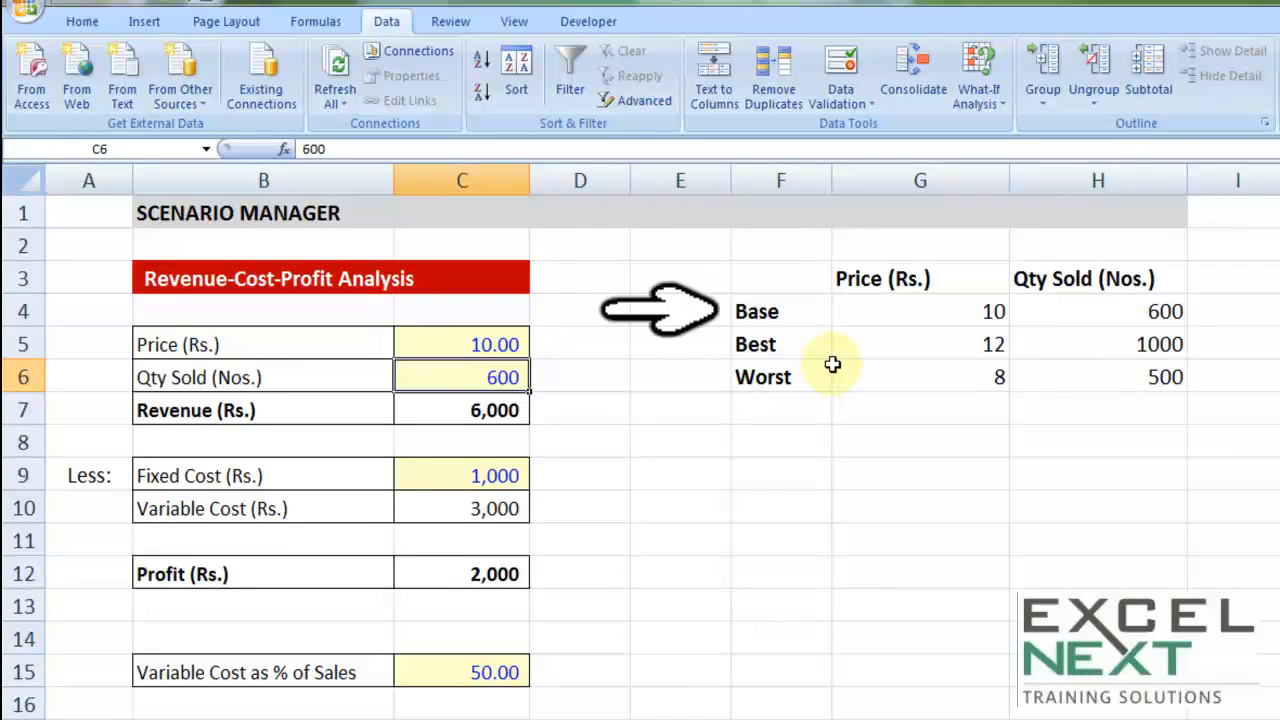
left_click(797, 344)
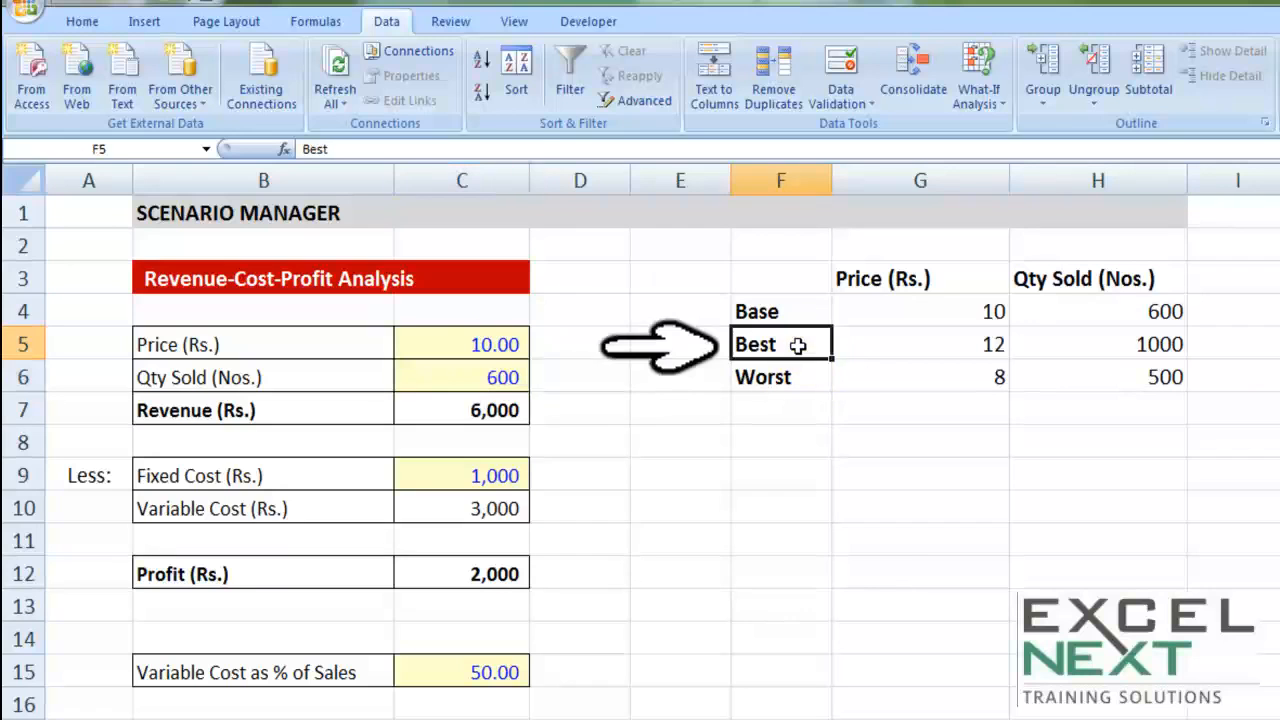
left_click(923, 344)
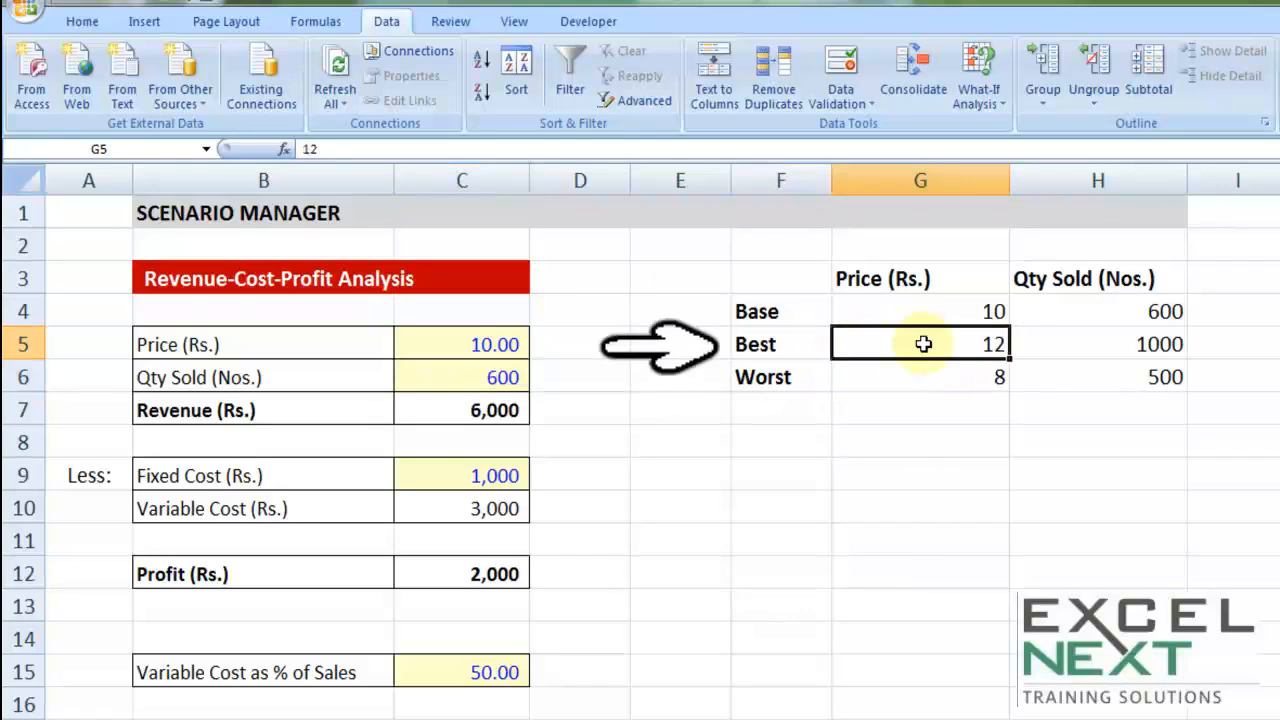
left_click(474, 340)
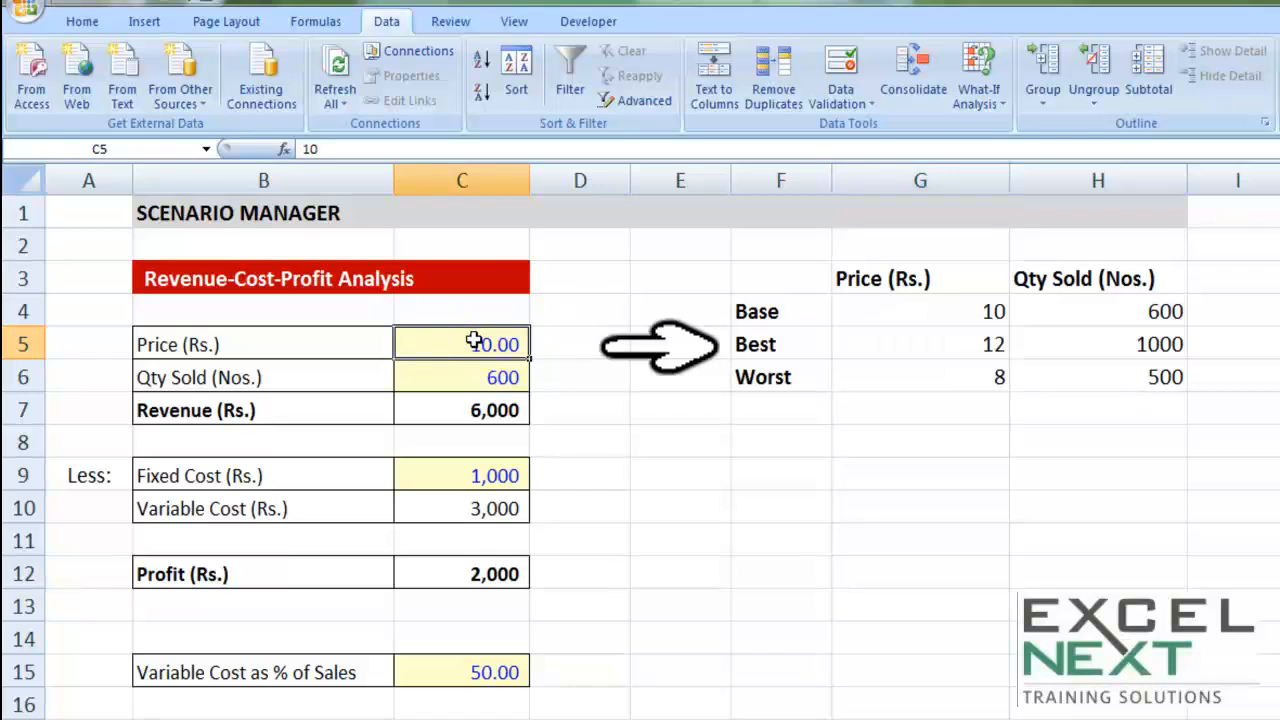
left_click(1098, 347)
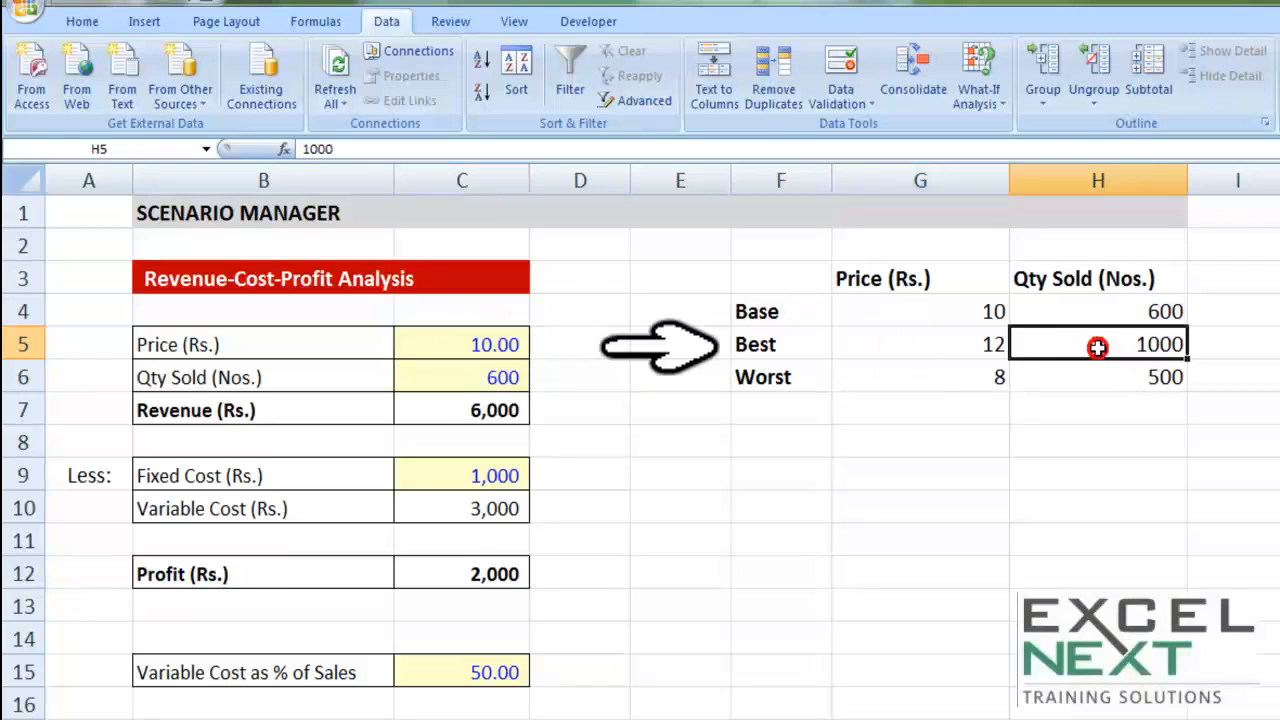
left_click(478, 374)
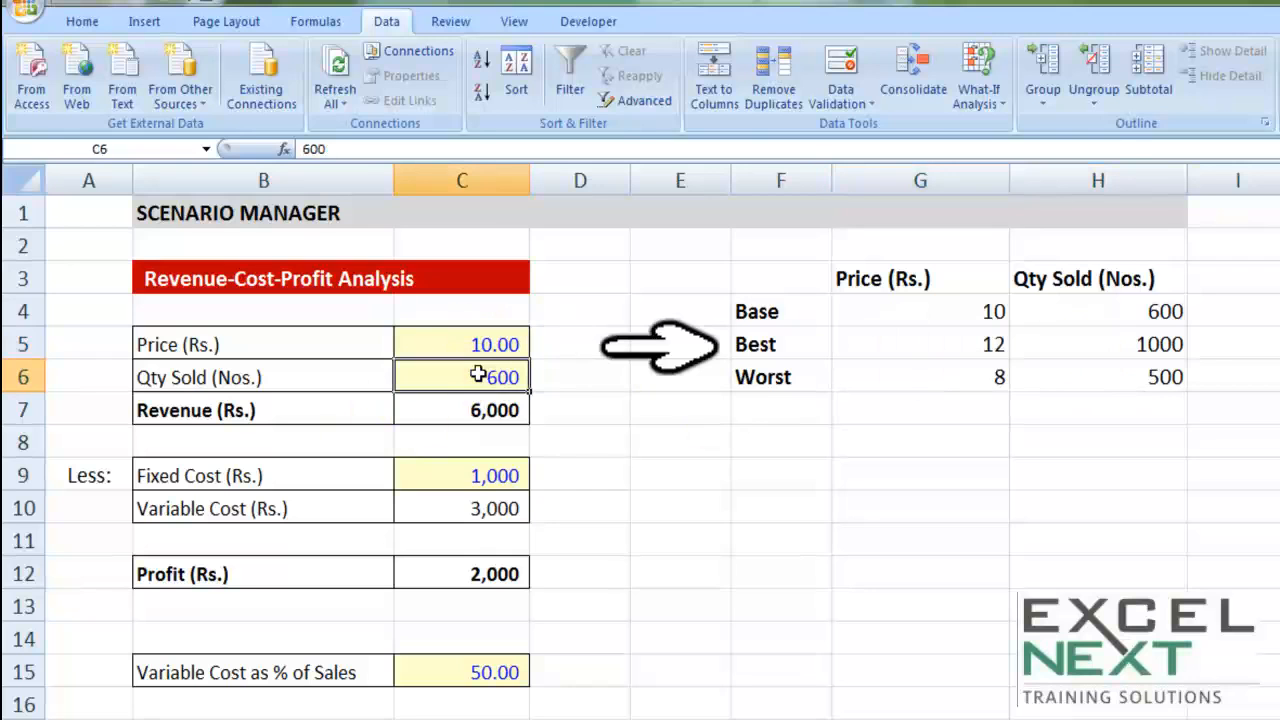
left_click(785, 382)
left_click(877, 387)
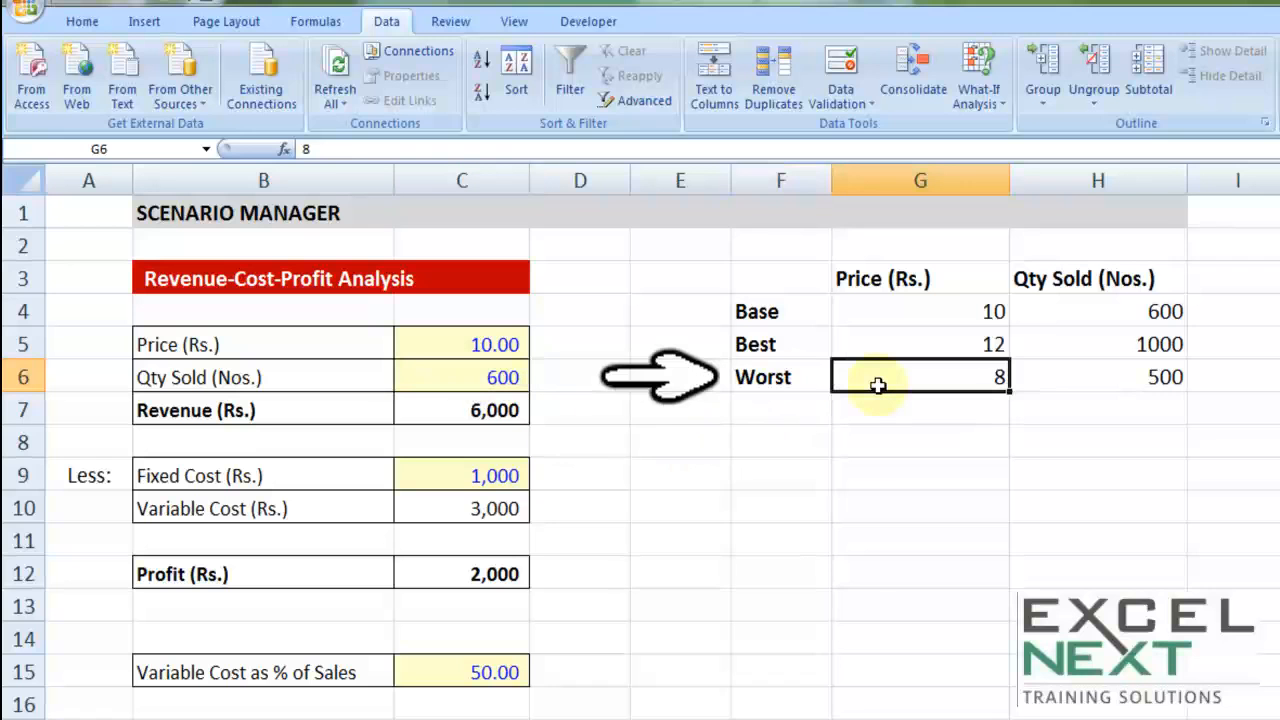
left_click(1071, 385)
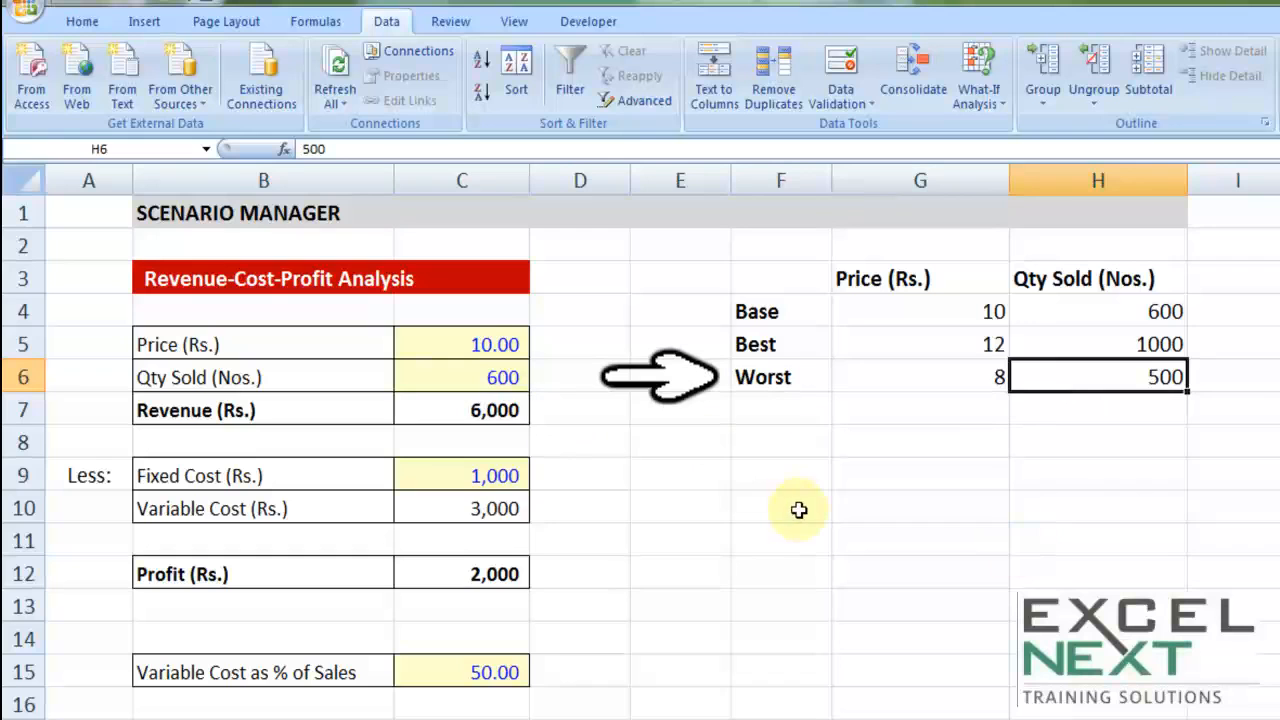
scroll(799, 497, "down", 1)
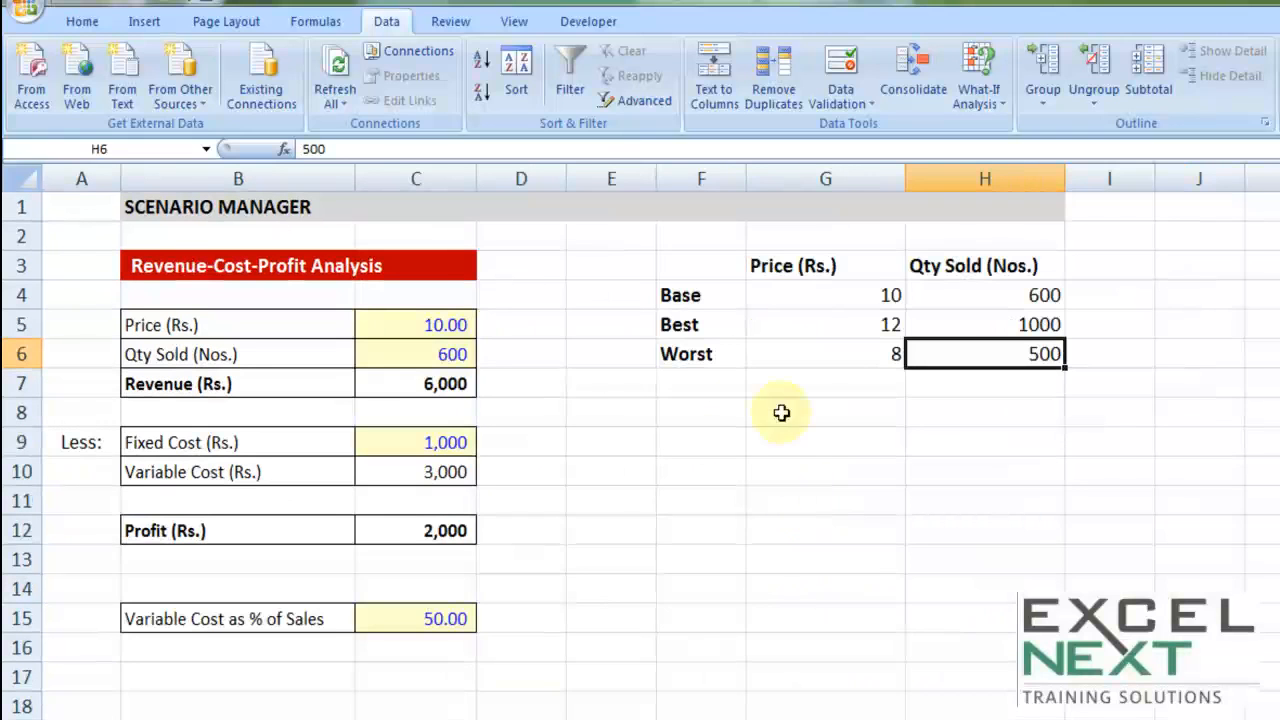
left_click_drag(694, 263, 1023, 349)
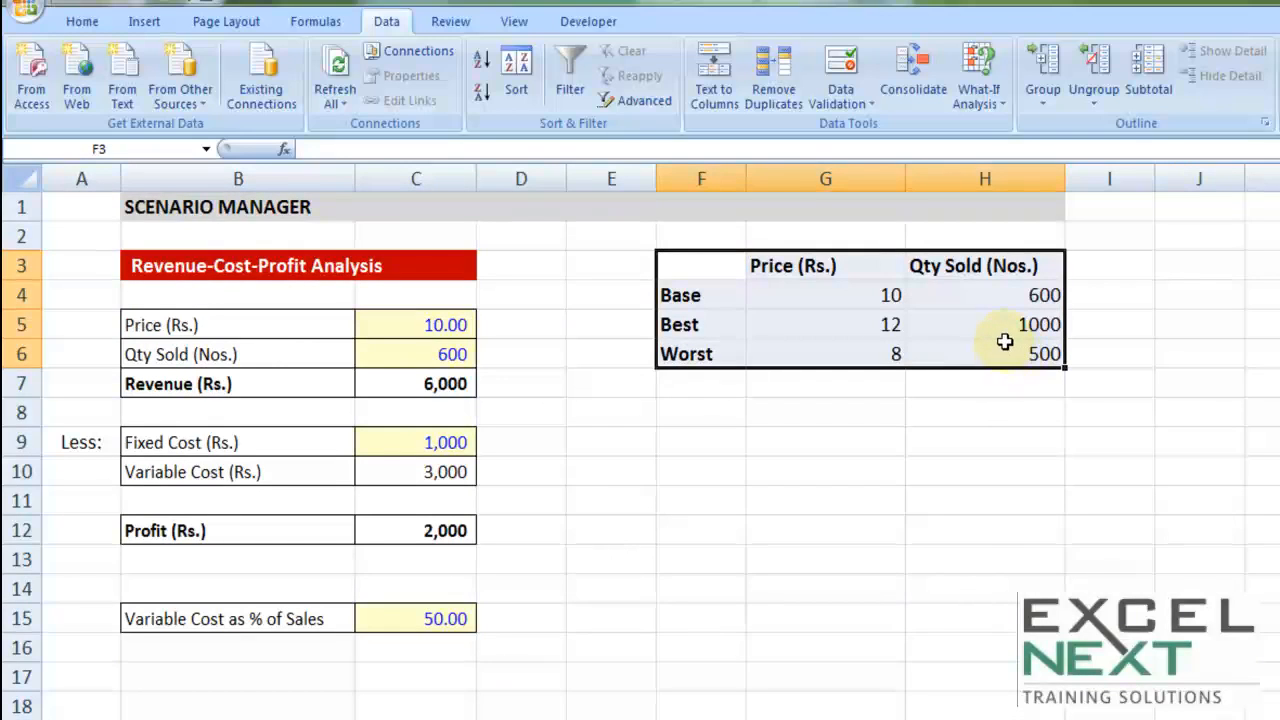
left_click(730, 448)
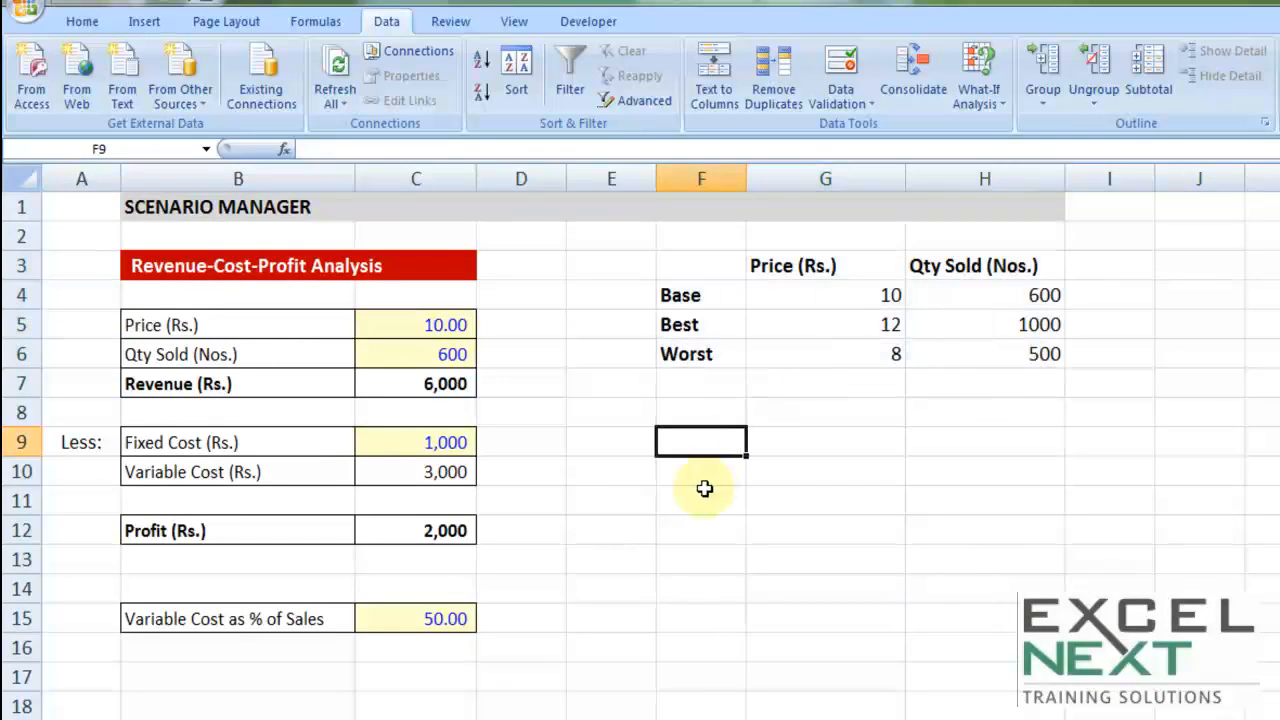
- Select the Profit cell C12 and open the Scenario Manager for the sheet
left_click(449, 530)
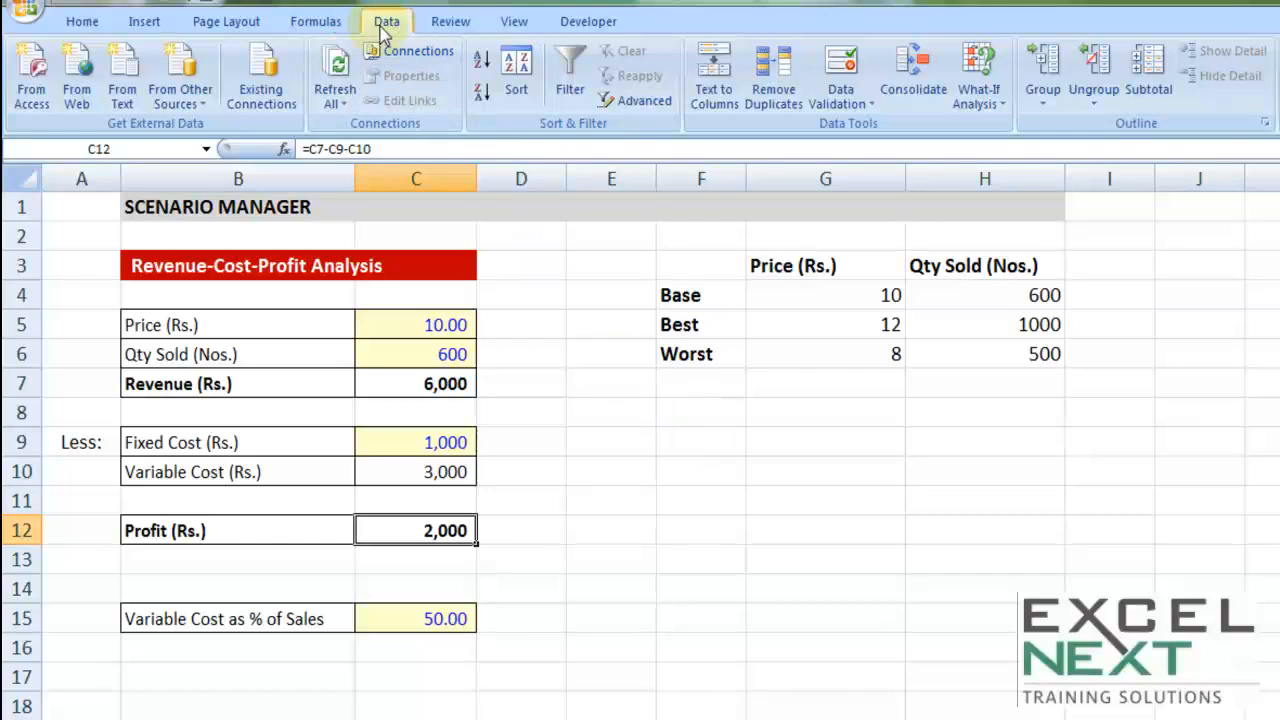
left_click(990, 95)
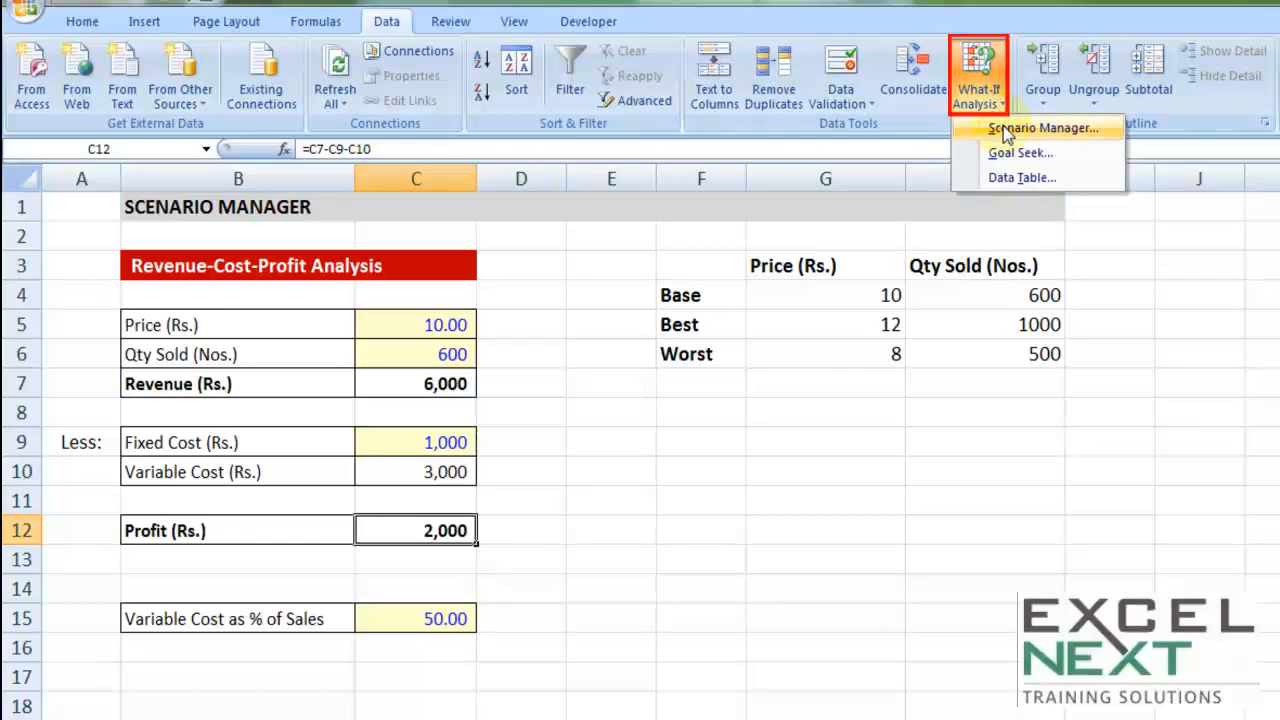
left_click(1005, 130)
left_click_drag(706, 373, 438, 252)
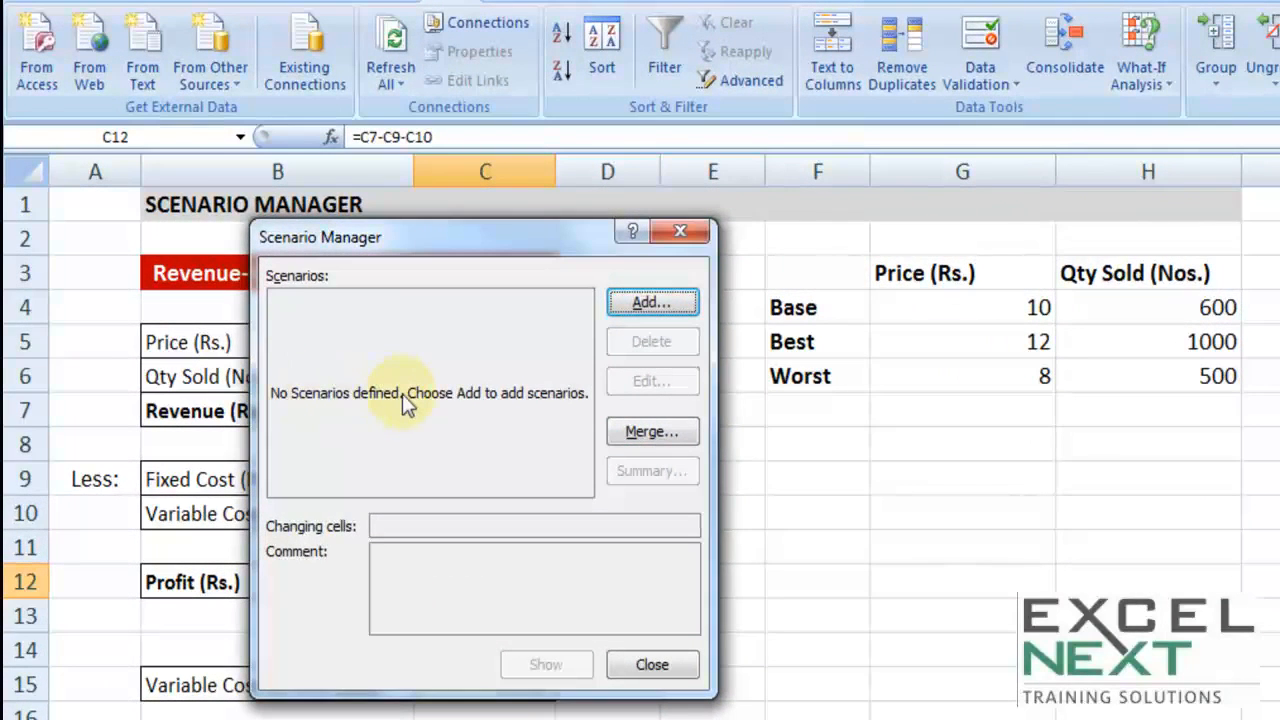
- Add a scenario named Base with the Price and Qty Sold cells, C5 and C6, as its changing cells
left_click(655, 305)
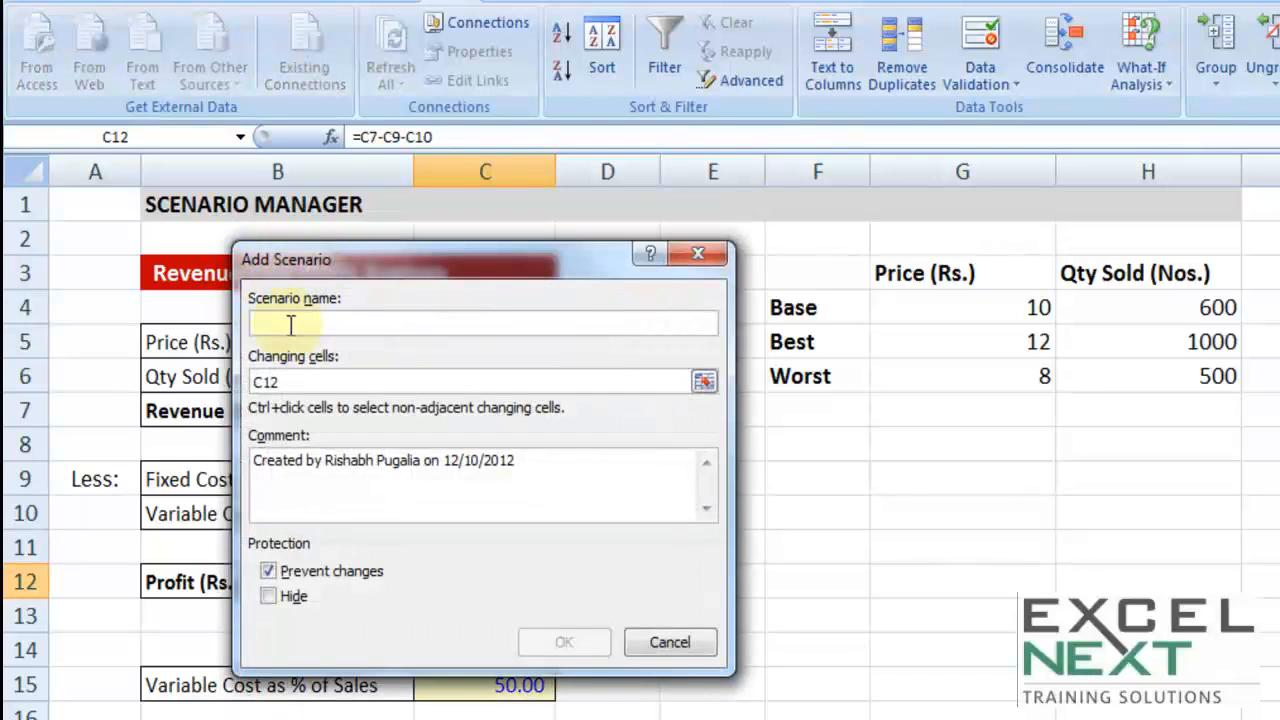
type("Base")
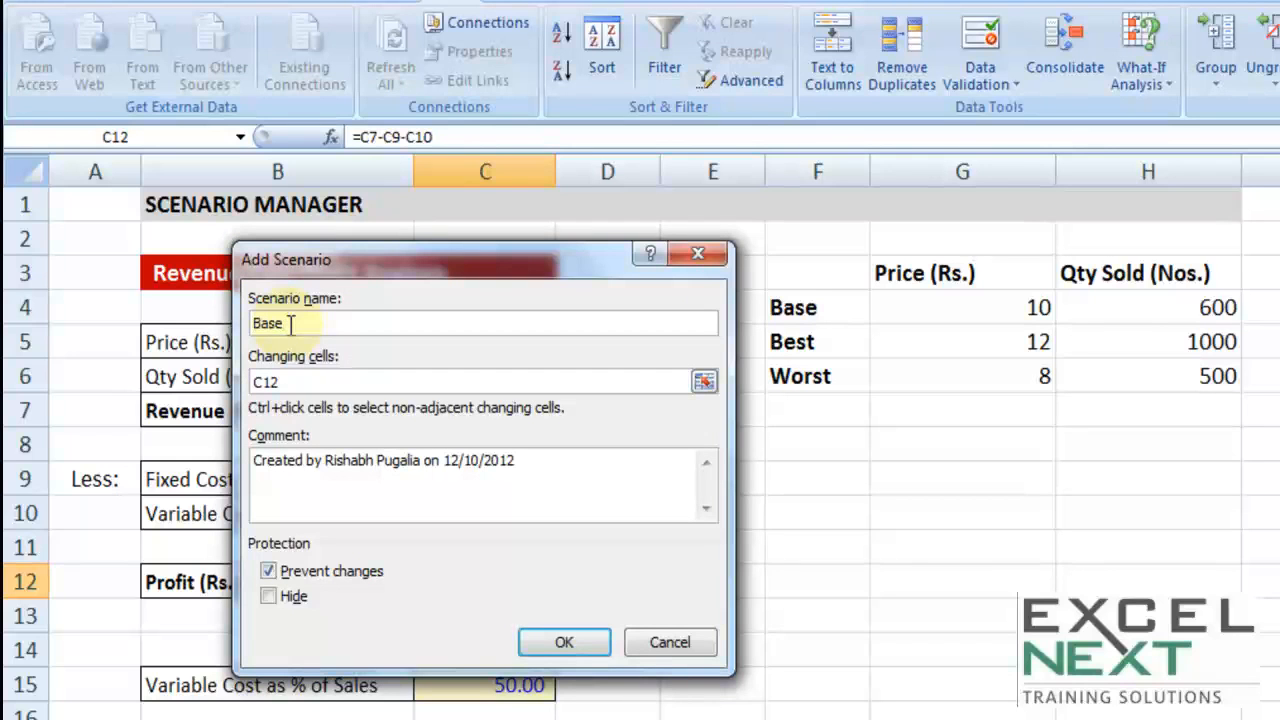
key("Tab")
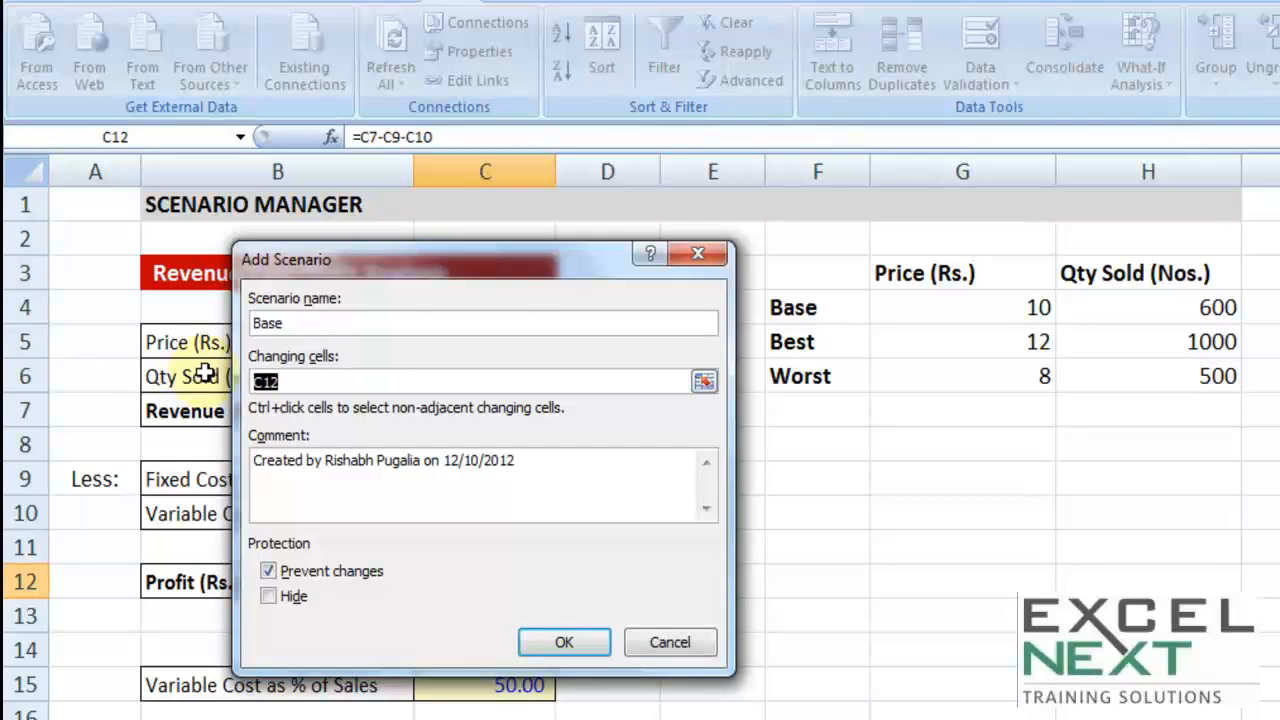
left_click_drag(449, 272, 873, 238)
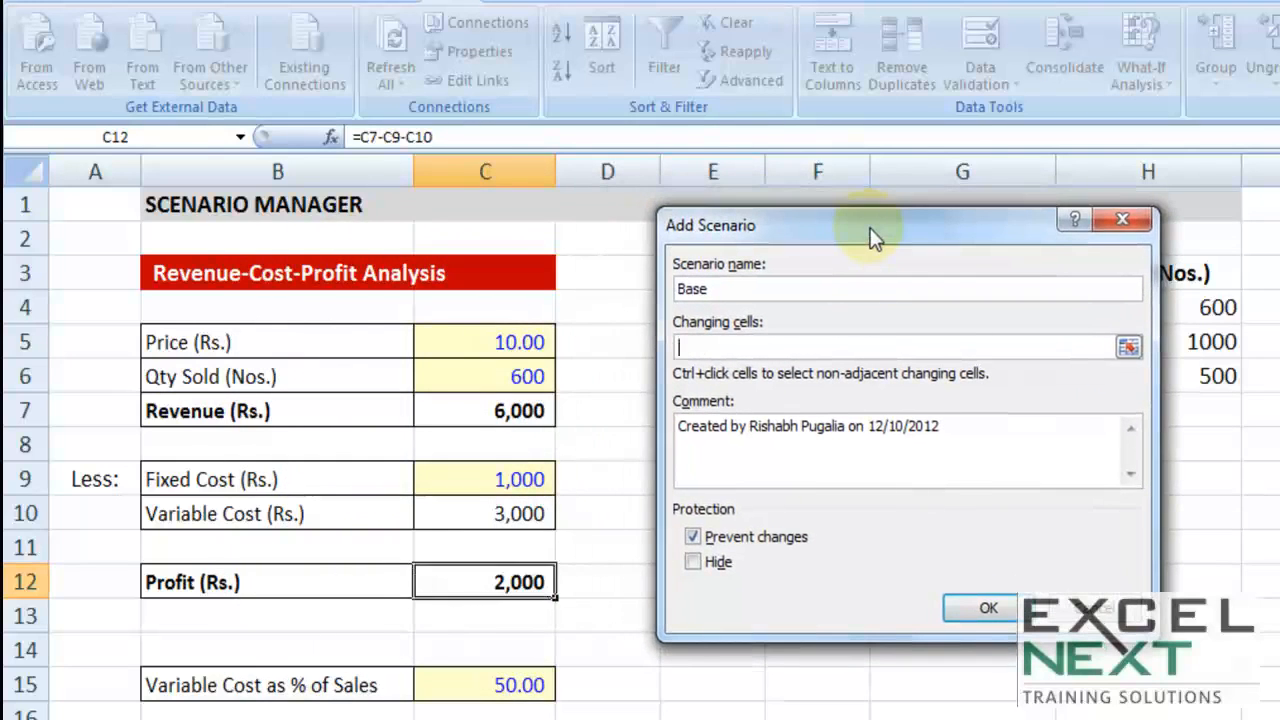
left_click(494, 341)
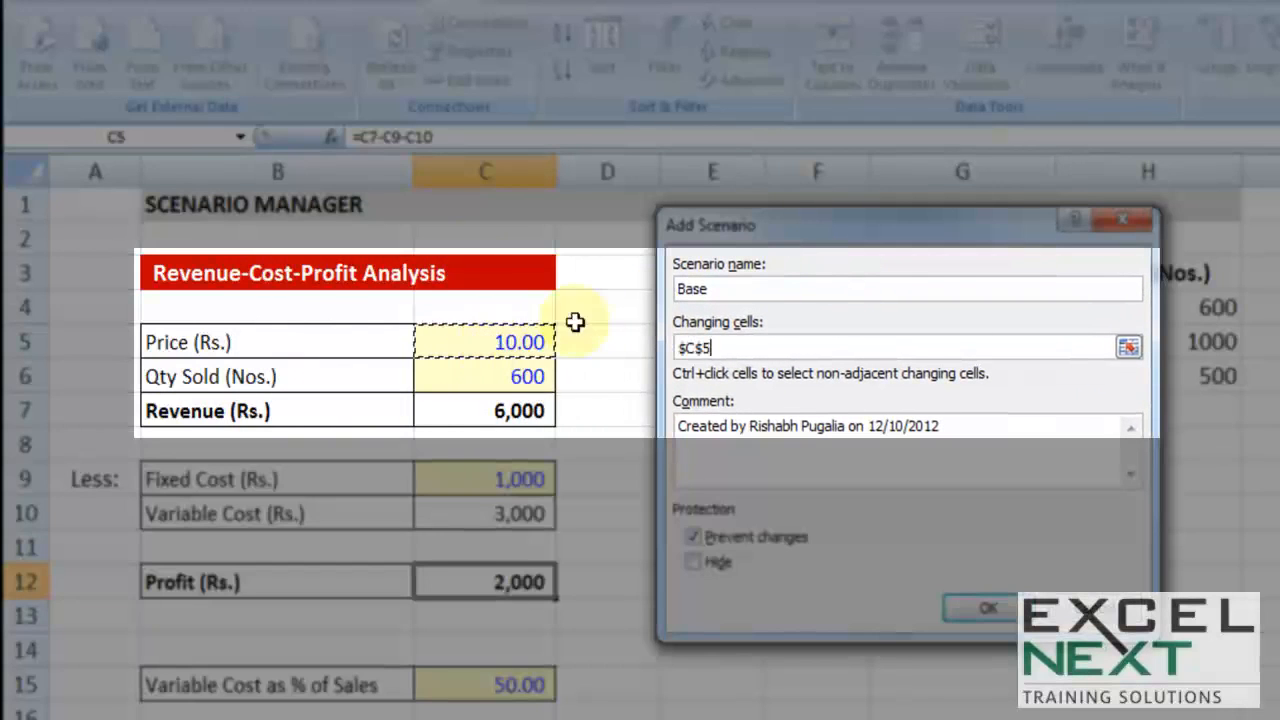
type(",")
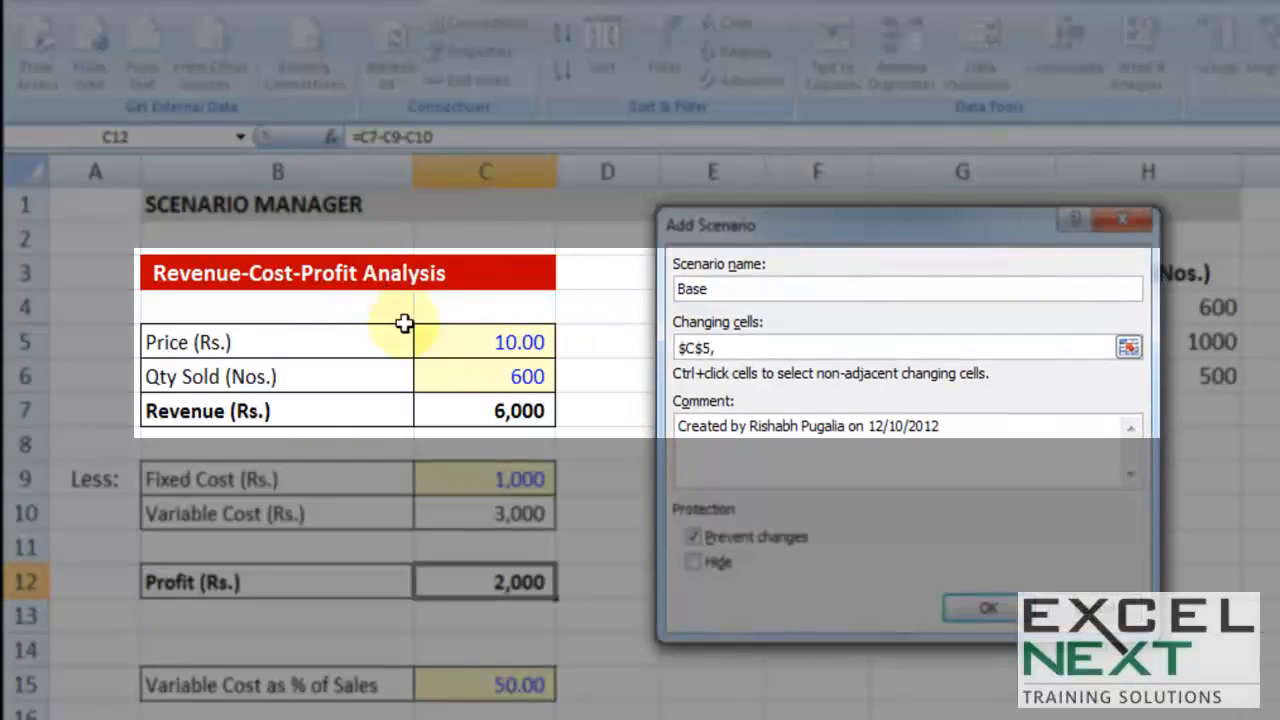
left_click(489, 372)
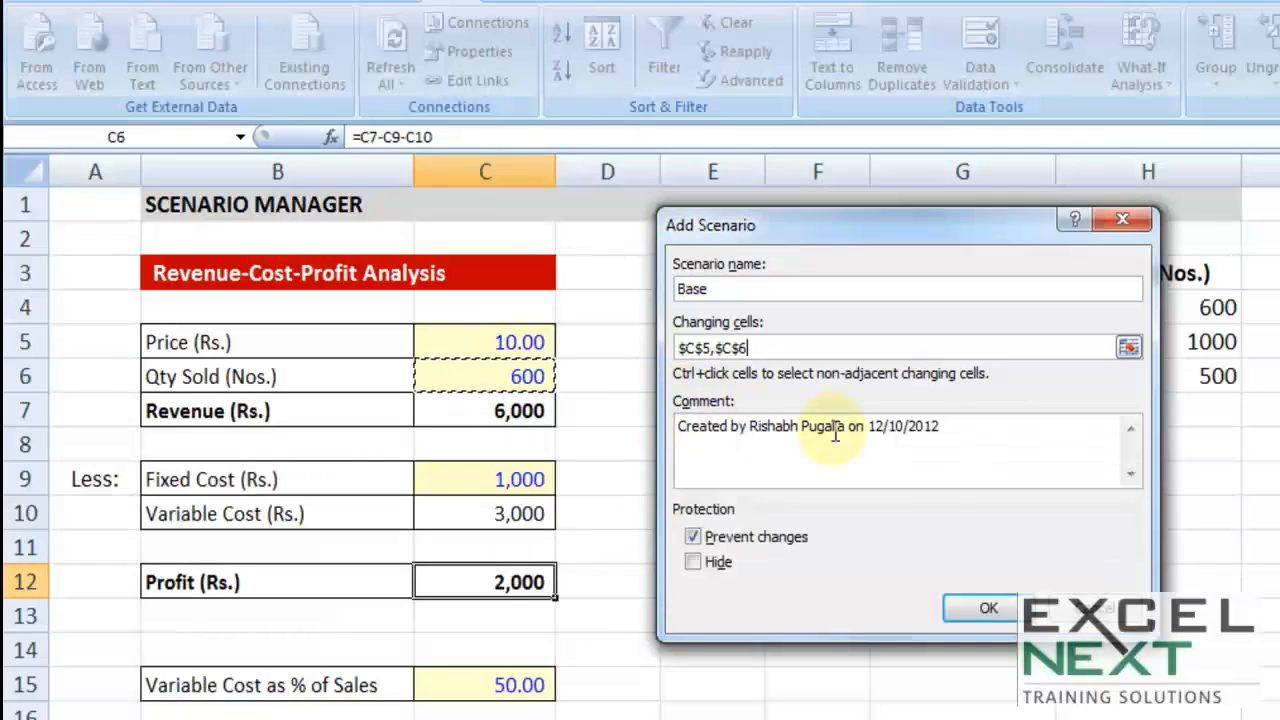
- Replace the Base scenario's comment with "Test Case" and accept the scenario's definition
left_click(978, 440)
triple_click(975, 435)
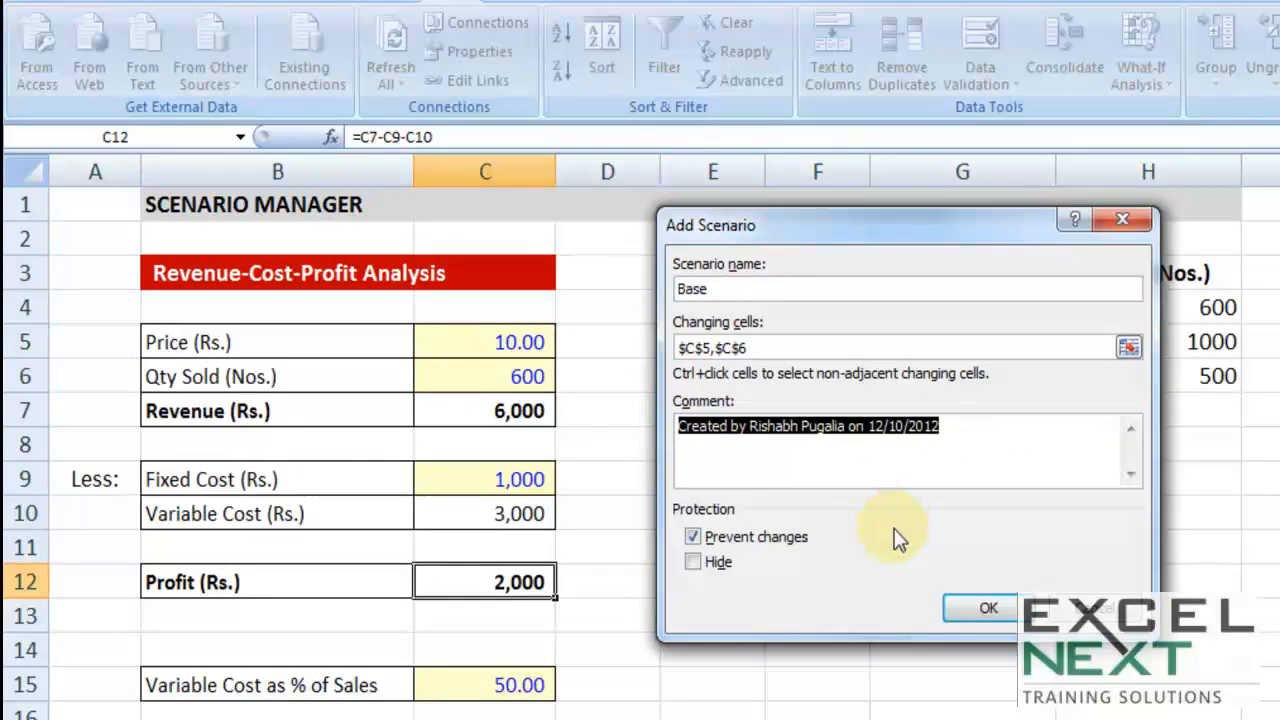
type("Test Case")
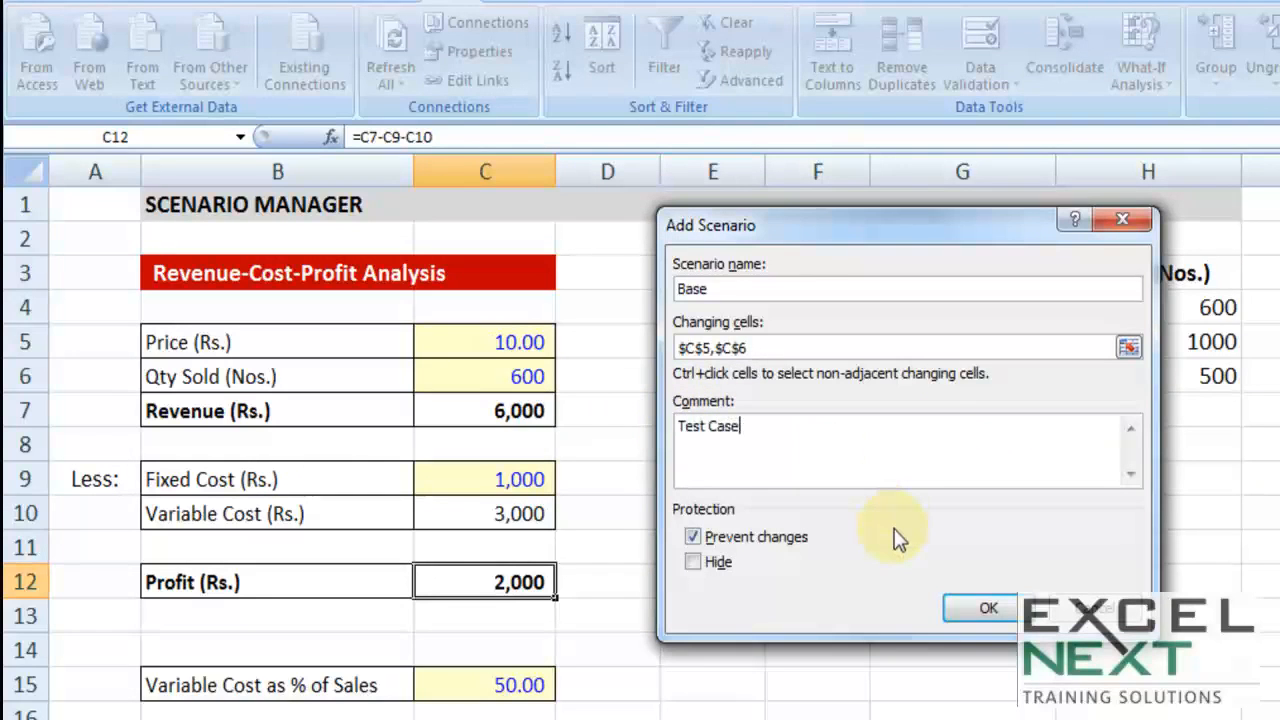
left_click(963, 611)
- Keep 10 for C5 and 600 for C6 as the Base scenario's values, and proceed to add another scenario
left_click_drag(768, 345, 247, 428)
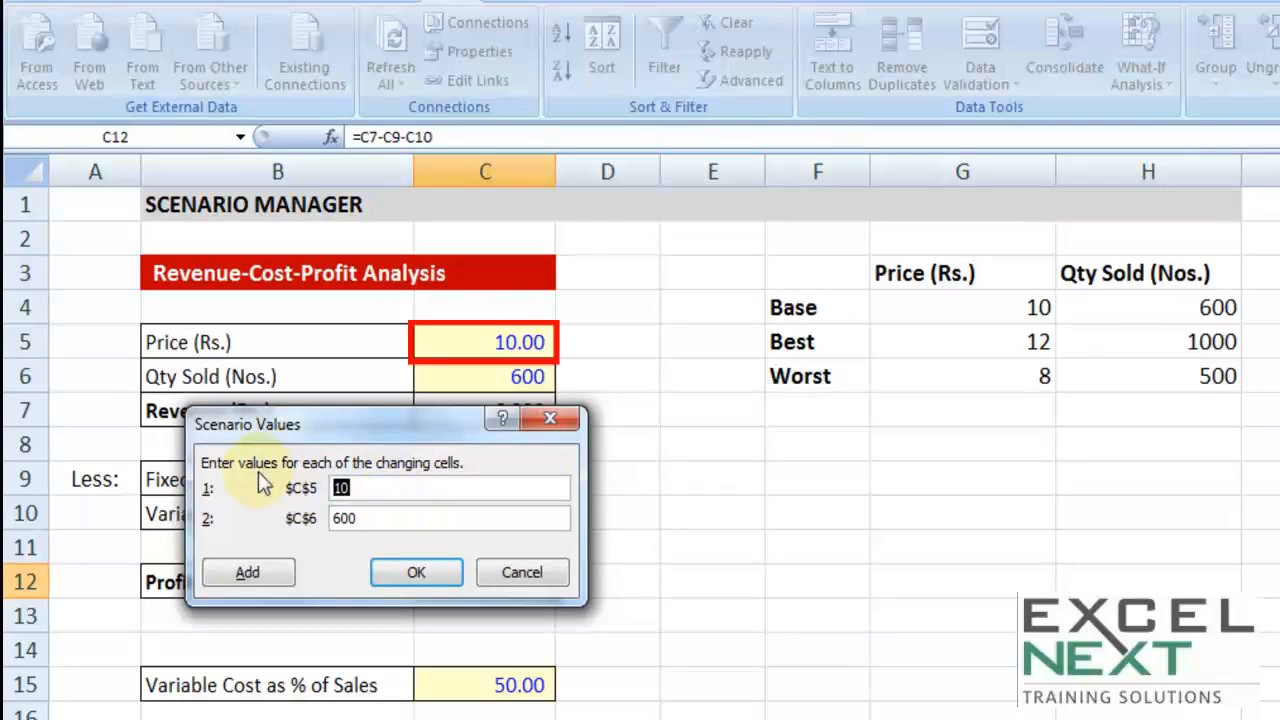
left_click(370, 487)
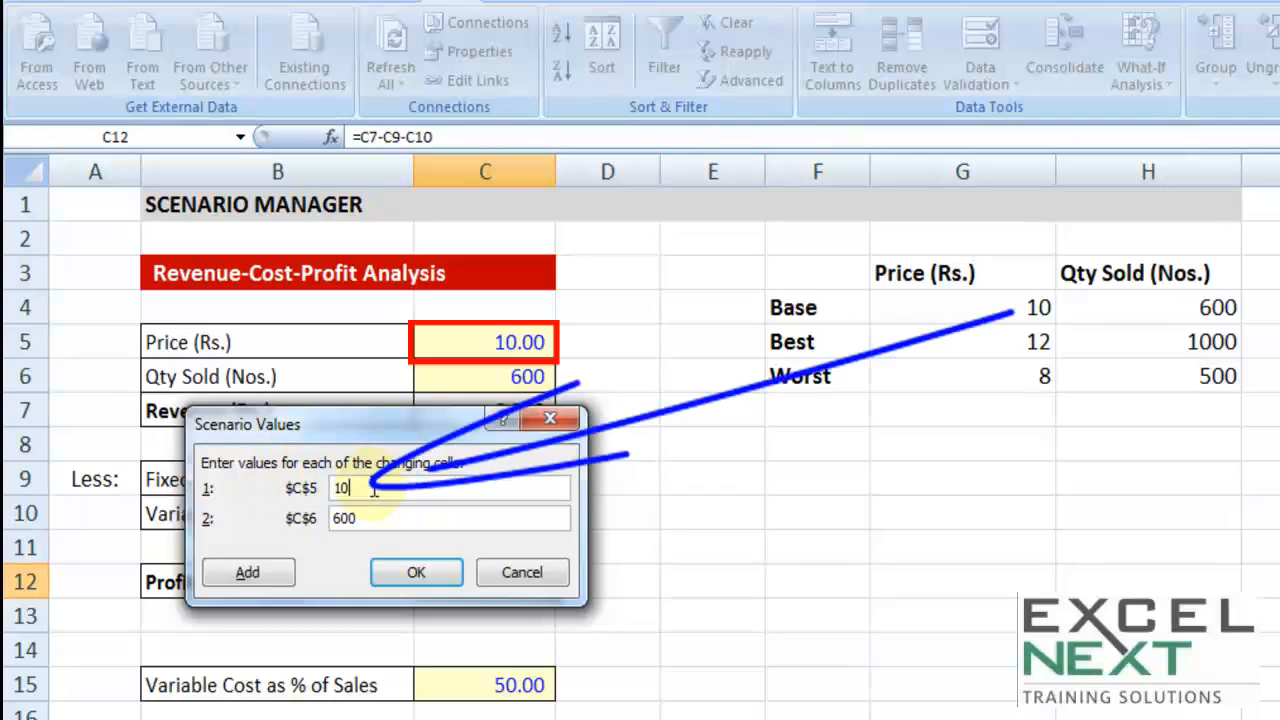
double_click(341, 488)
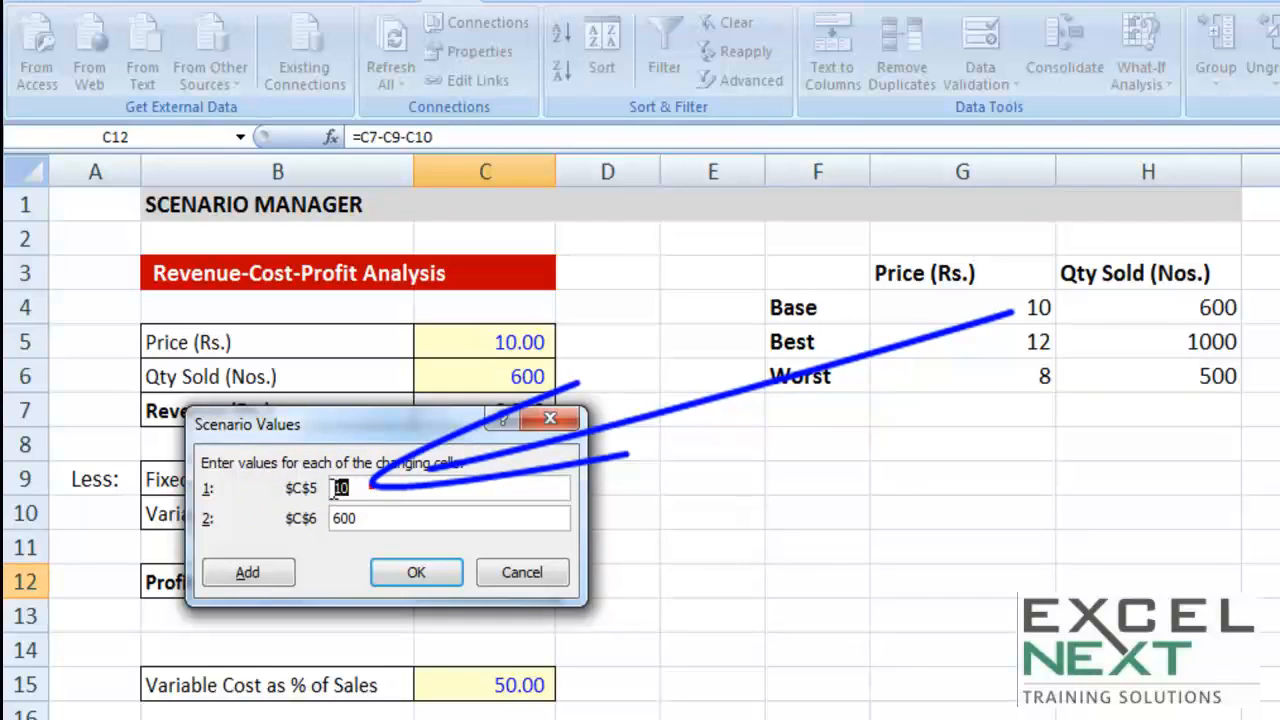
left_click(418, 514)
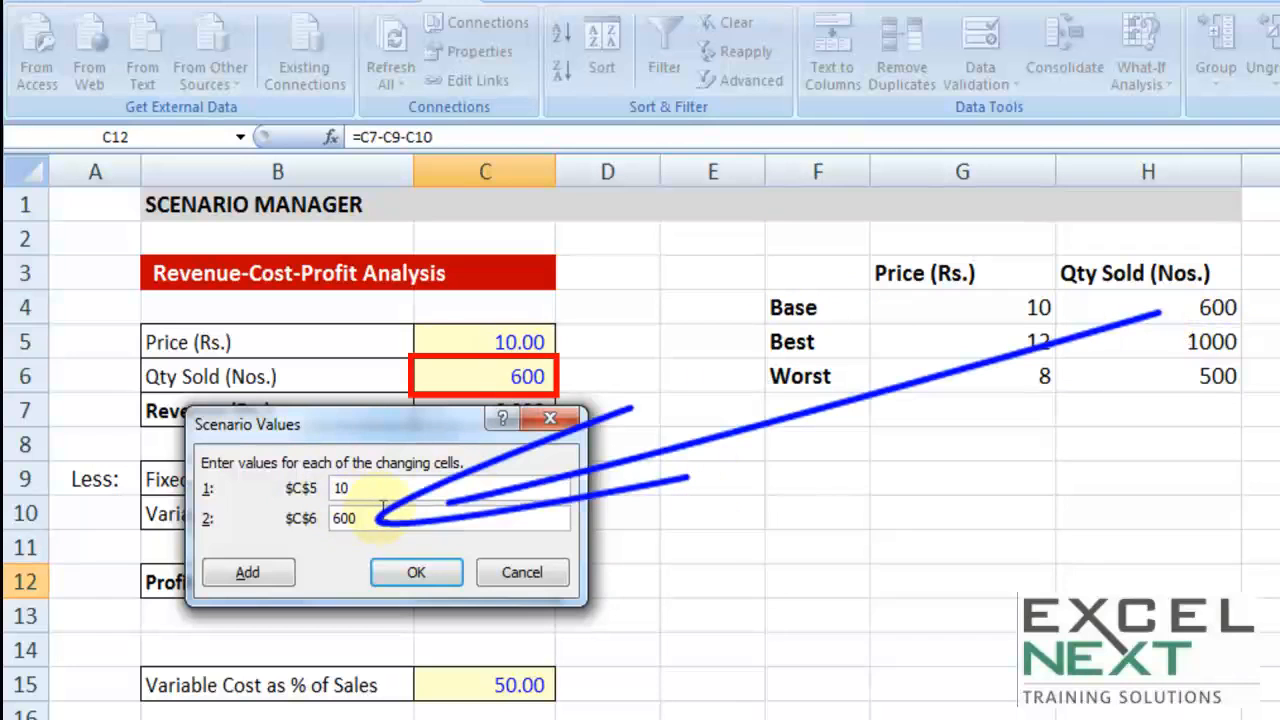
left_click(248, 574)
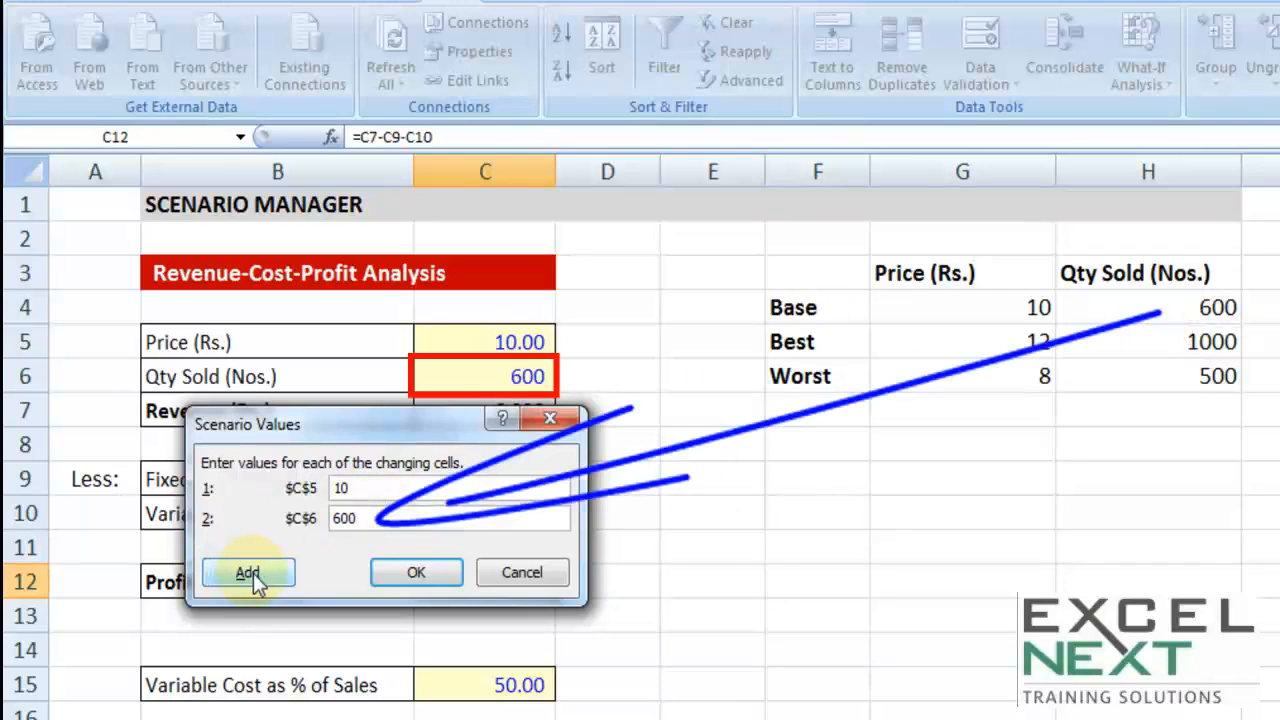
- Name the second scenario Best, keep C5,C6 as its changing cells, and accept the definition
left_click(314, 370)
type("Best")
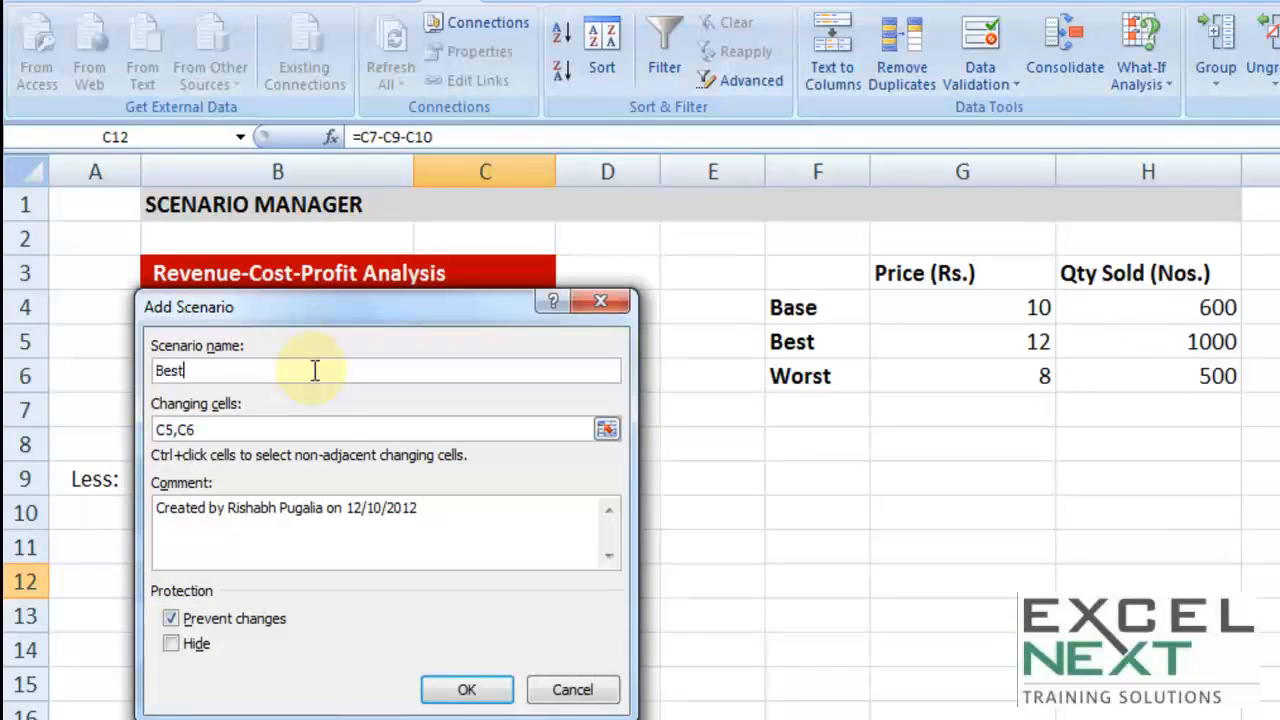
left_click(251, 429)
left_click_drag(325, 320, 202, 426)
left_click(290, 553)
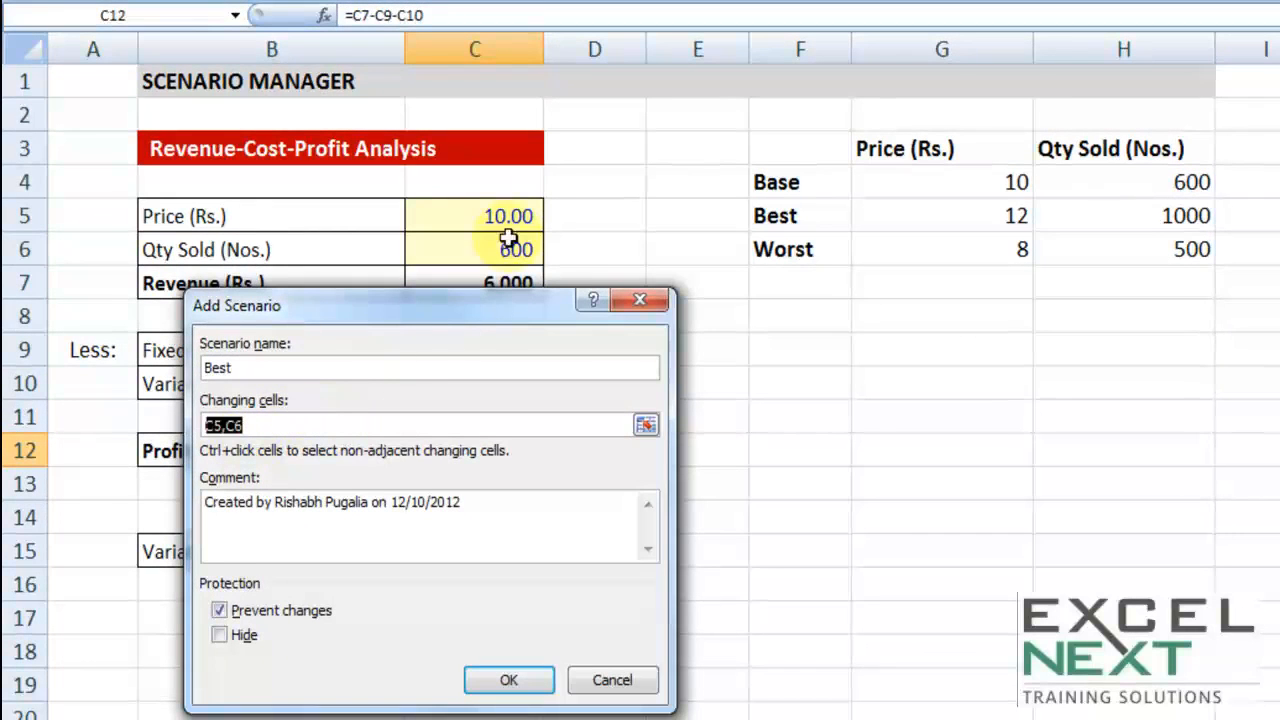
left_click(252, 424)
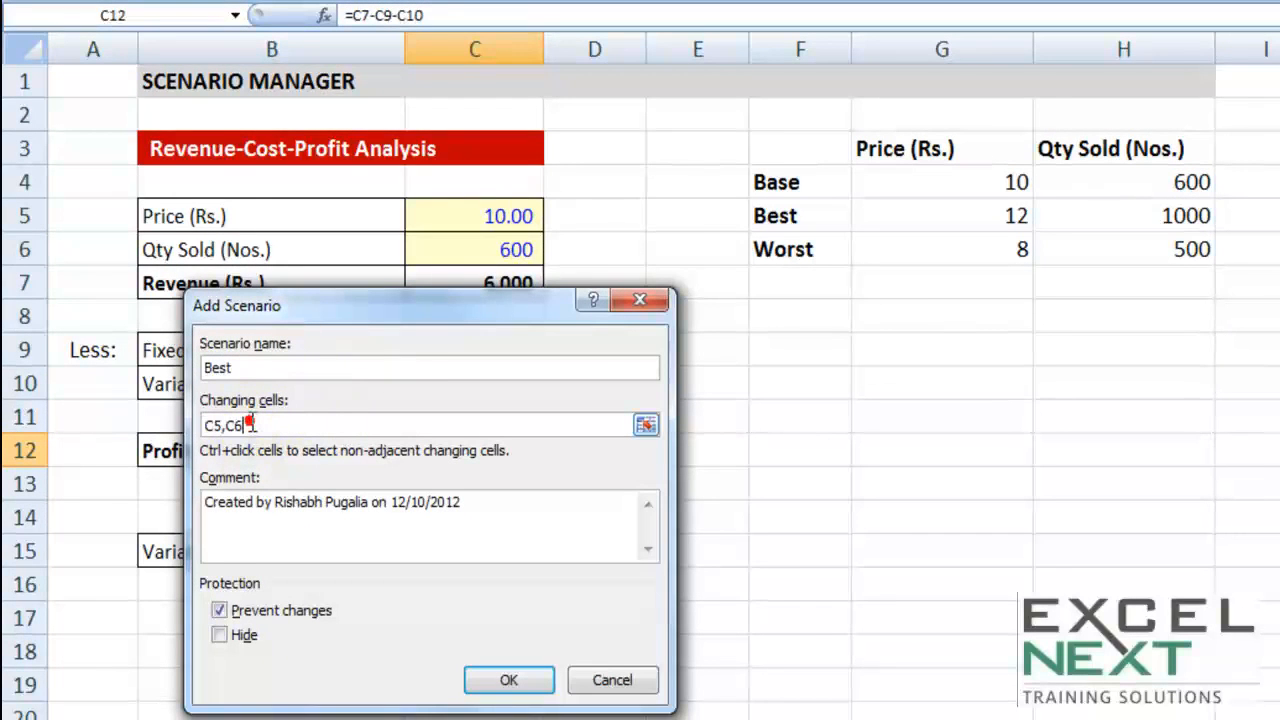
left_click(520, 684)
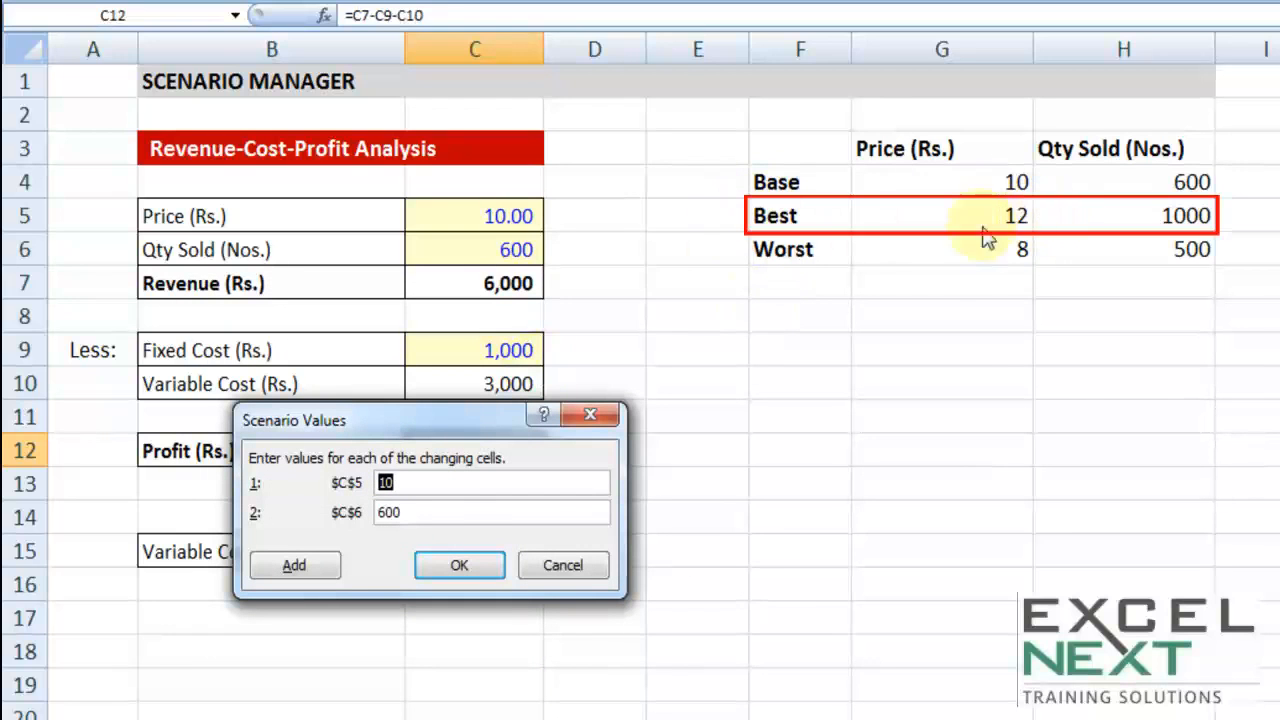
- Set the Best scenario's values to 12 for C5 and 1000 for C6, and proceed to add another scenario
double_click(400, 512)
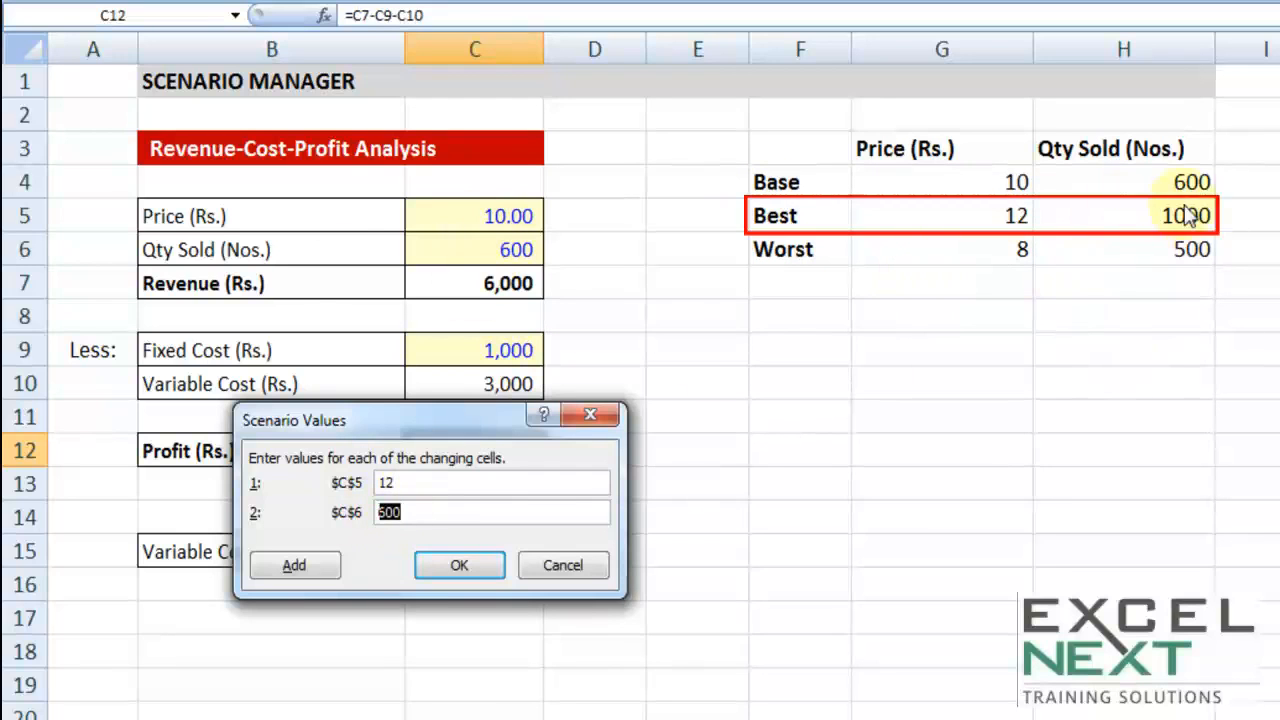
type("1000")
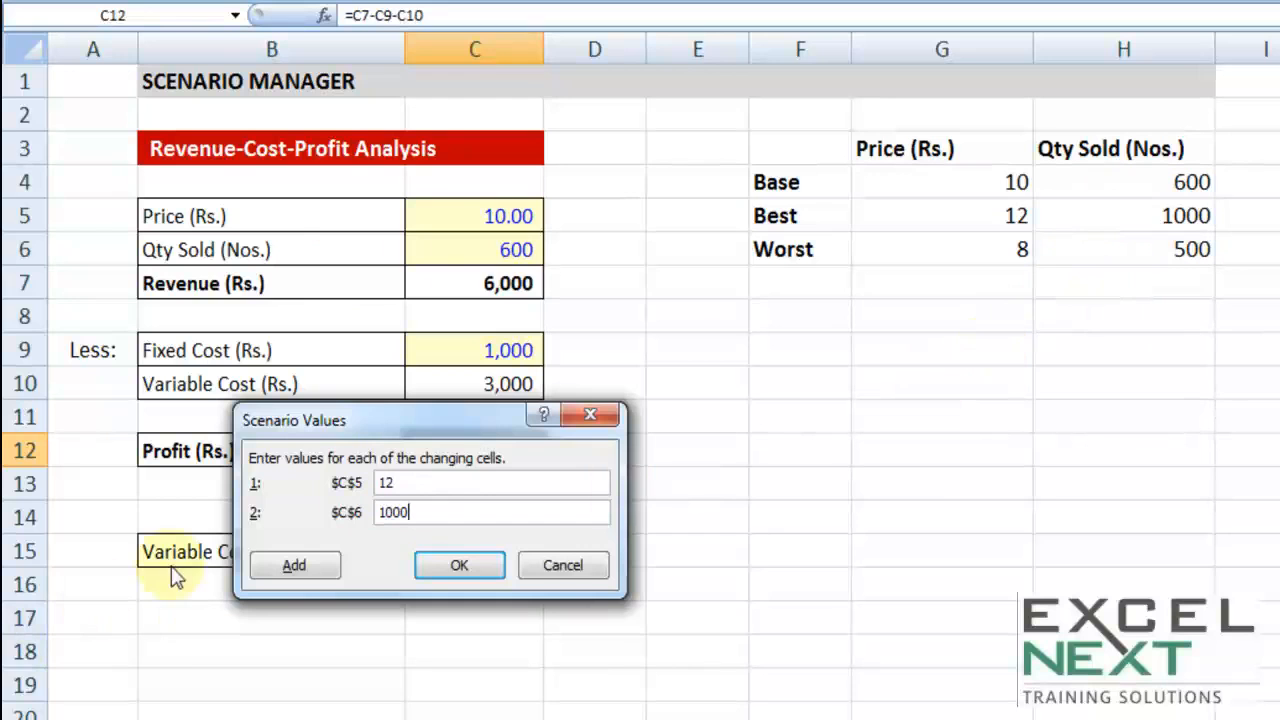
left_click(295, 566)
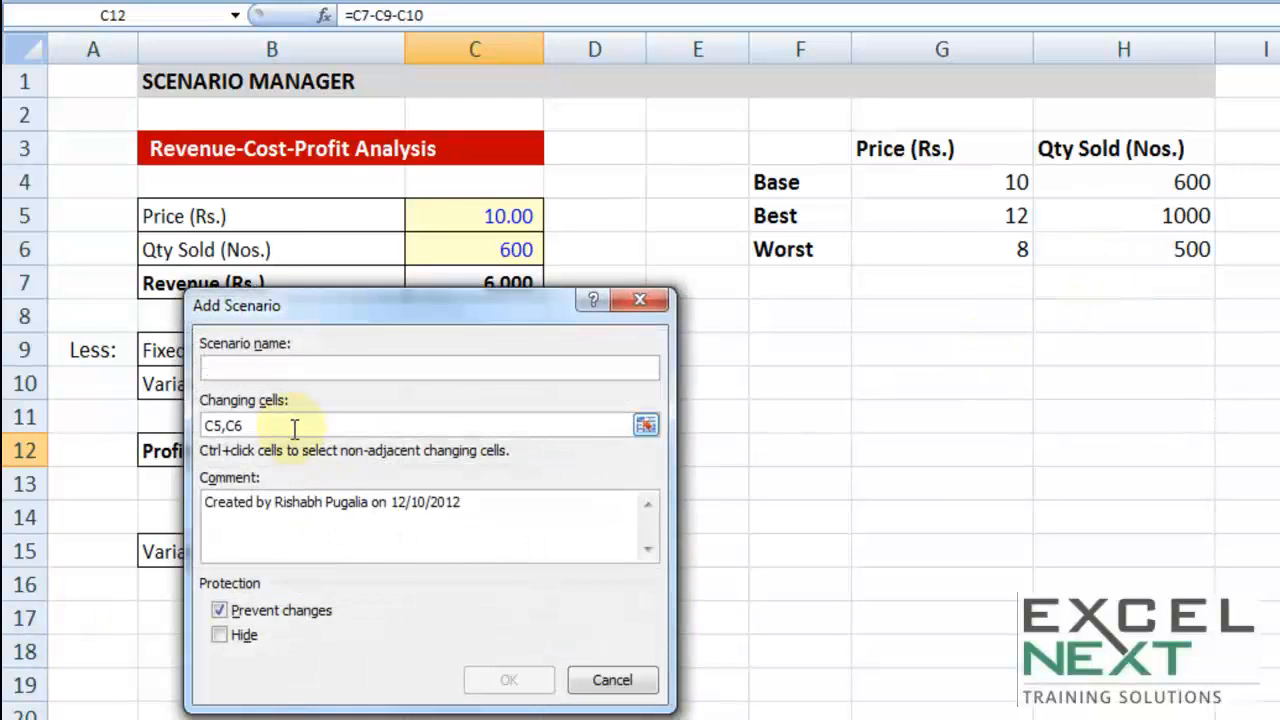
- Name the third scenario Worst, keep C5,C6 as its changing cells, and accept the definition
type("Worst")
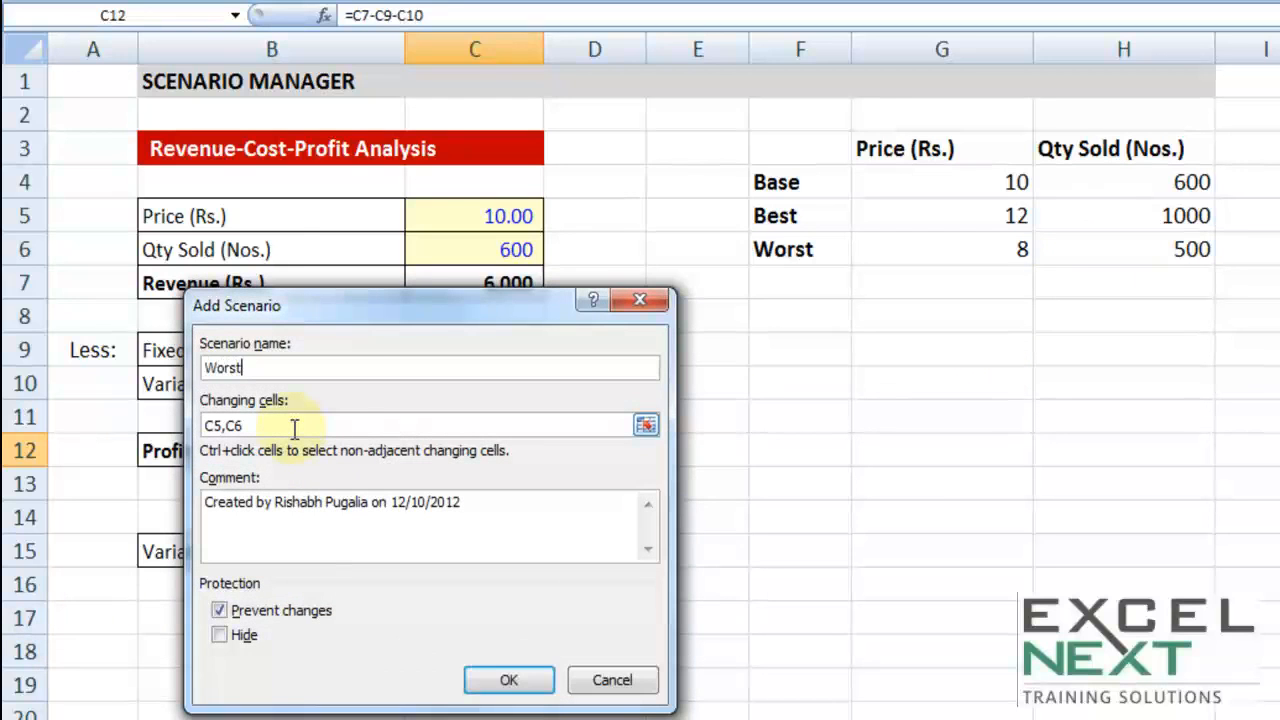
left_click_drag(369, 307, 394, 379)
left_click(300, 500)
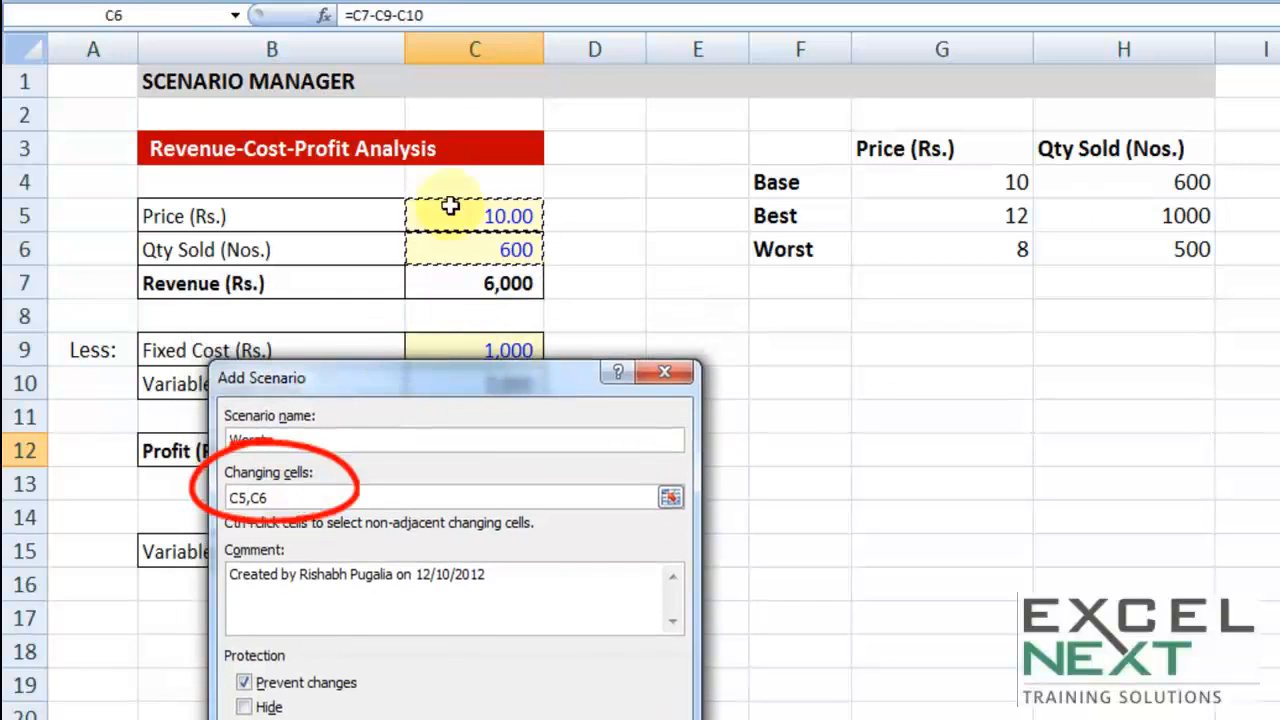
left_click_drag(437, 375, 364, 246)
left_click(440, 624)
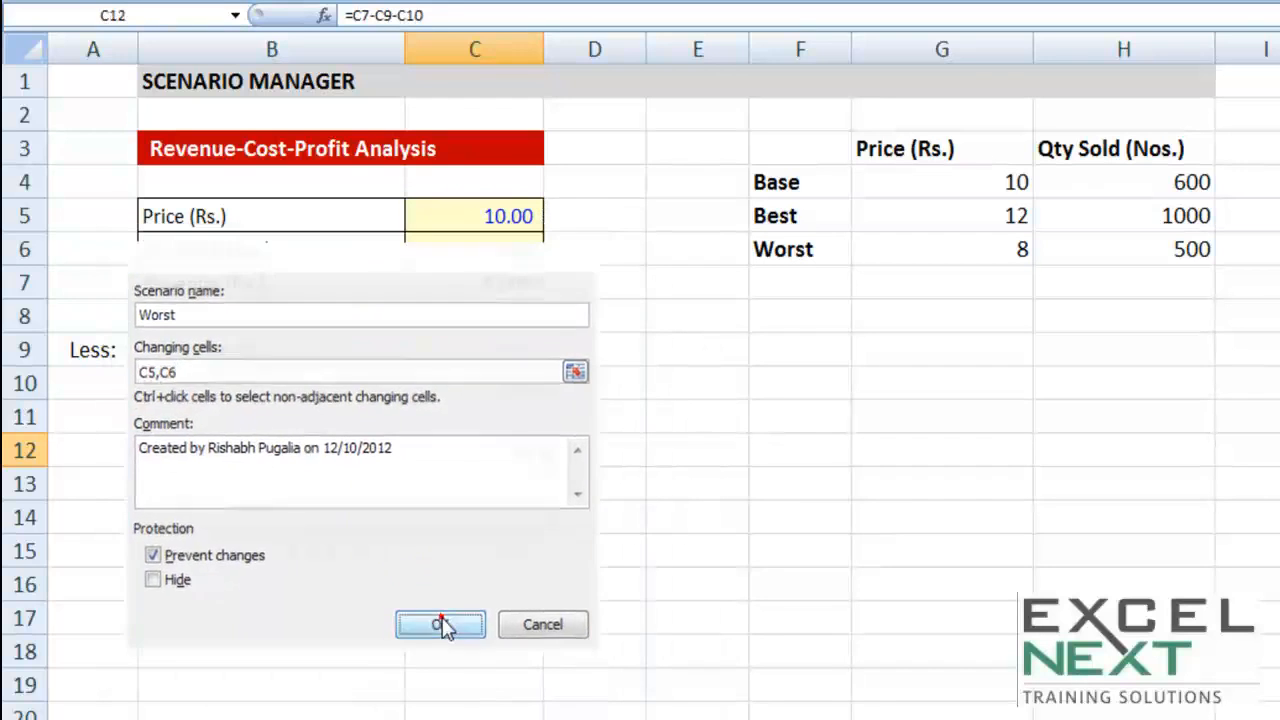
- Set the Worst scenario's values to 8 for C5 and 500 for C6, and return to the scenario list
left_click_drag(363, 351, 426, 340)
left_click(449, 414)
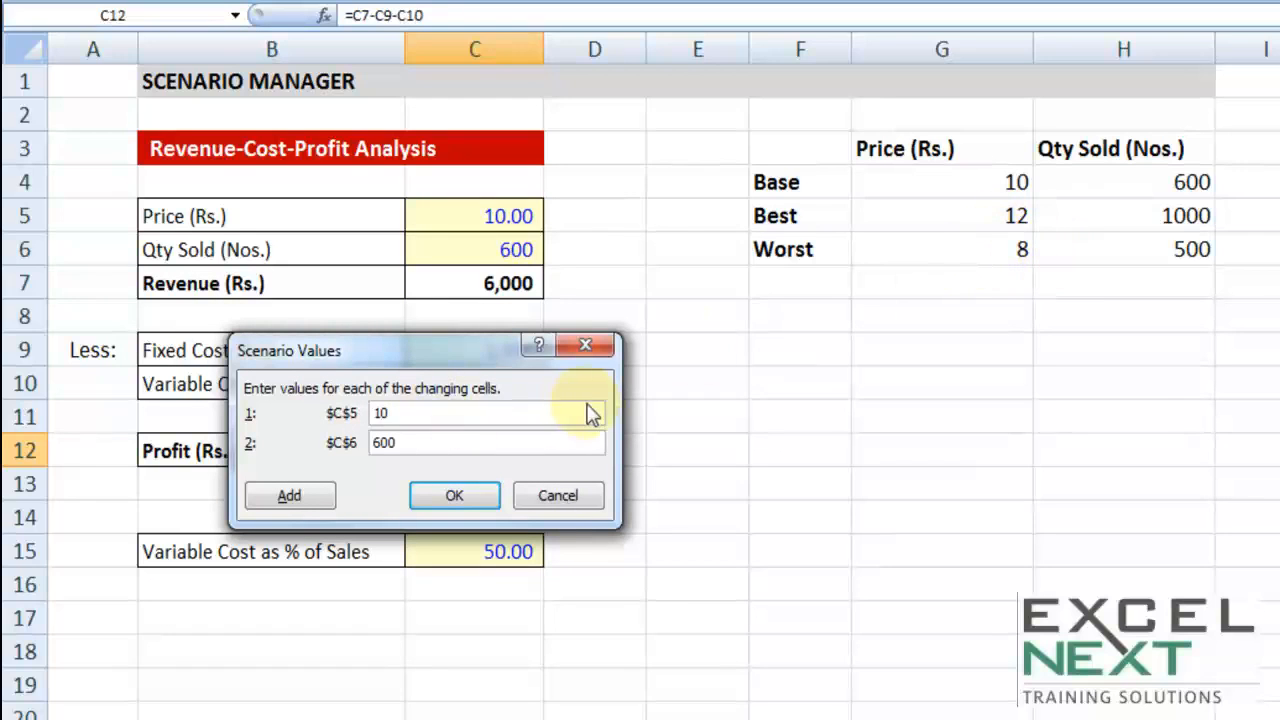
double_click(431, 412)
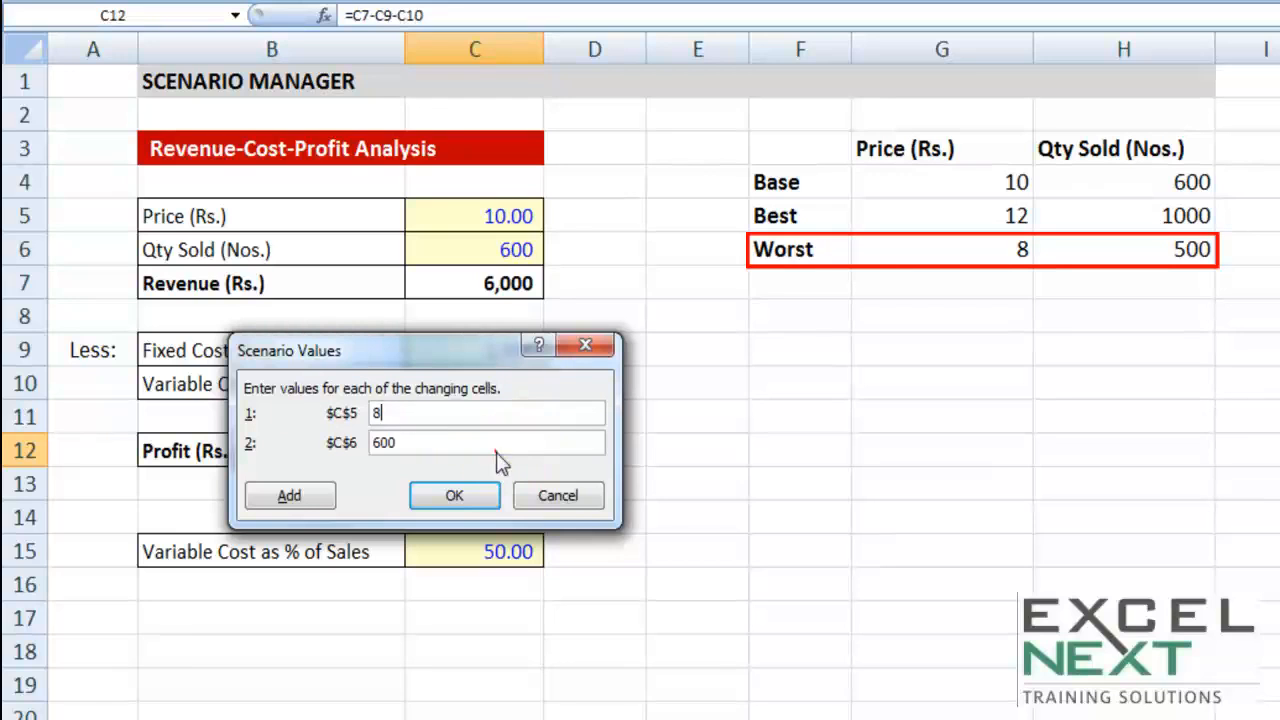
key("Tab")
type("500")
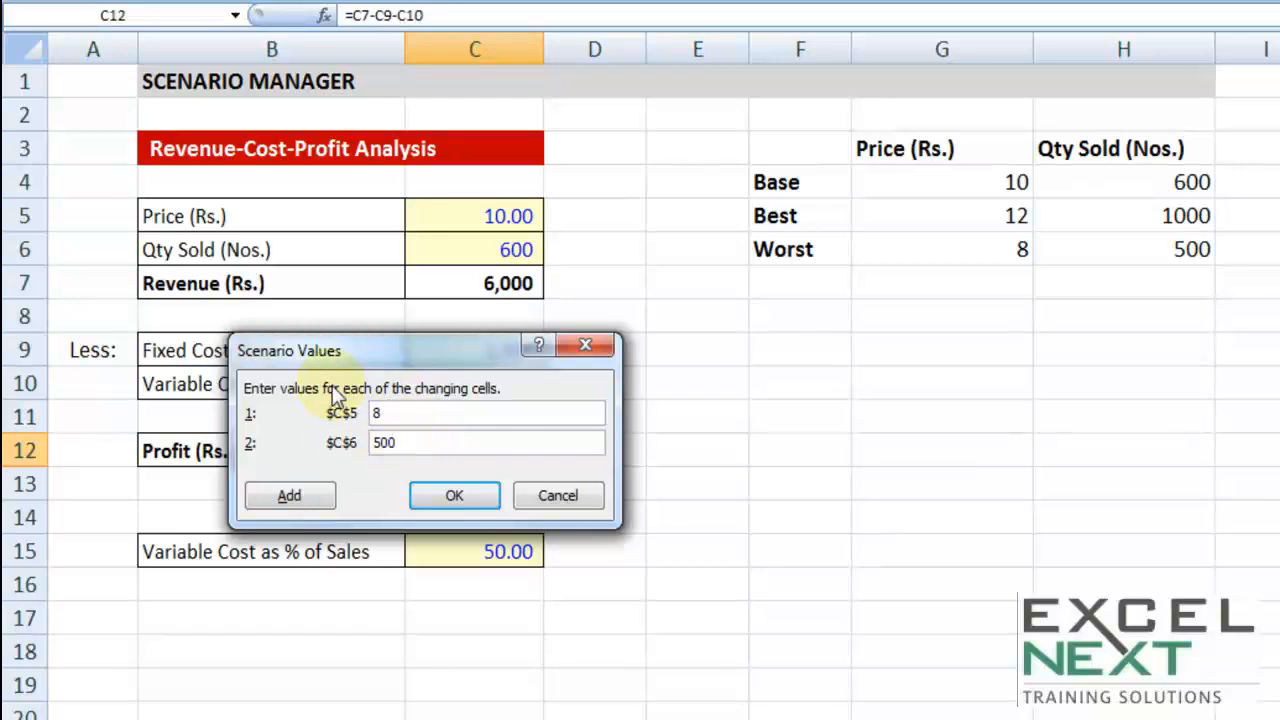
left_click(420, 500)
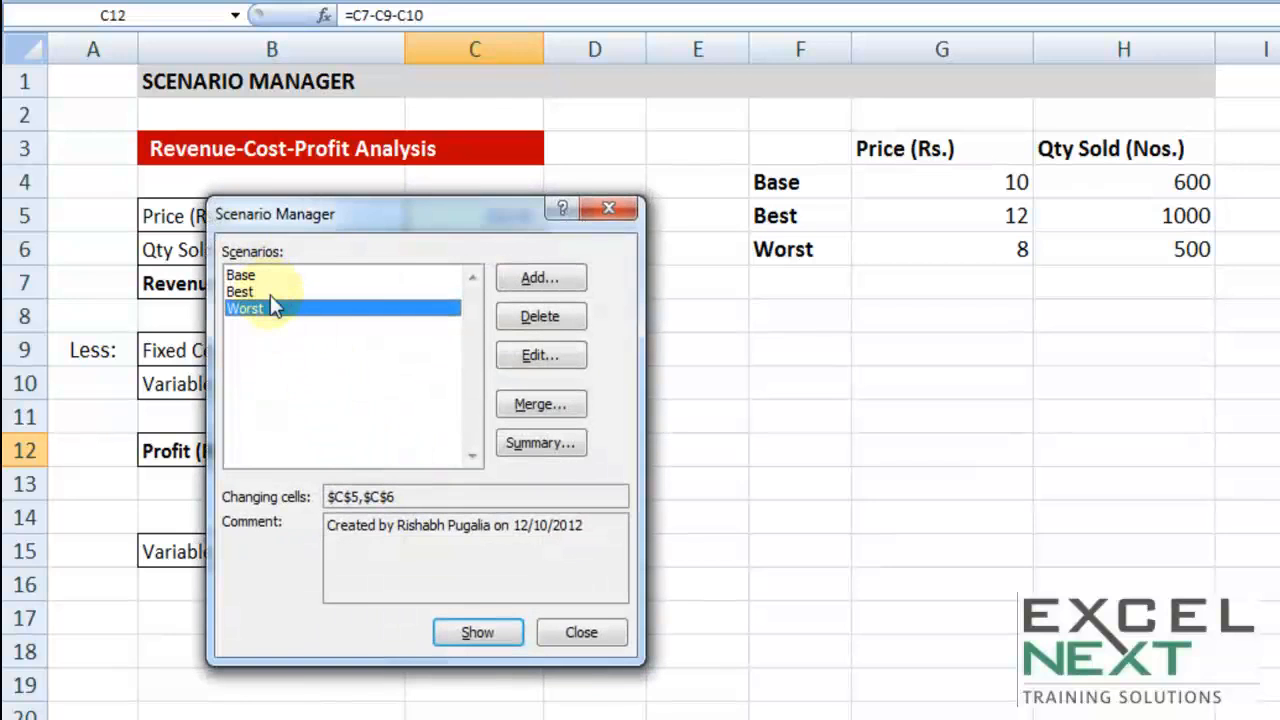
- Show the Best, Worst and Base scenarios in turn to compare their effect on the revenue, cost and profit figures
left_click_drag(318, 222, 692, 50)
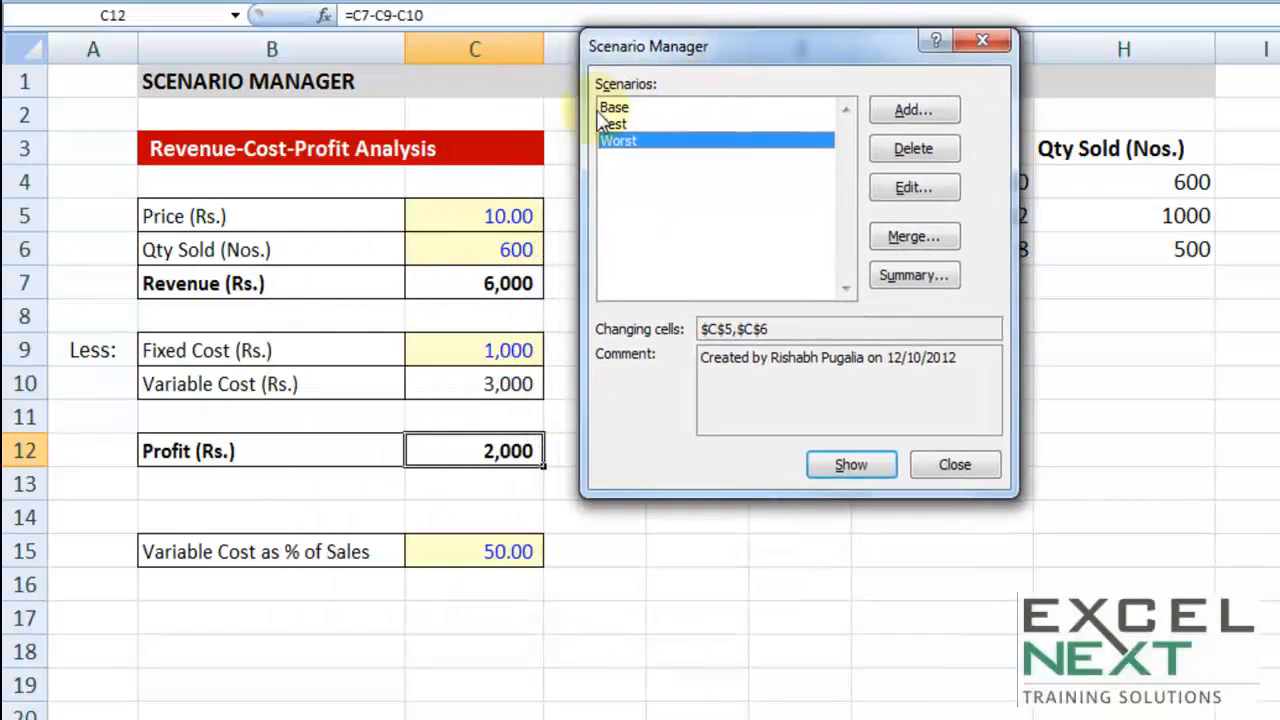
double_click(621, 124)
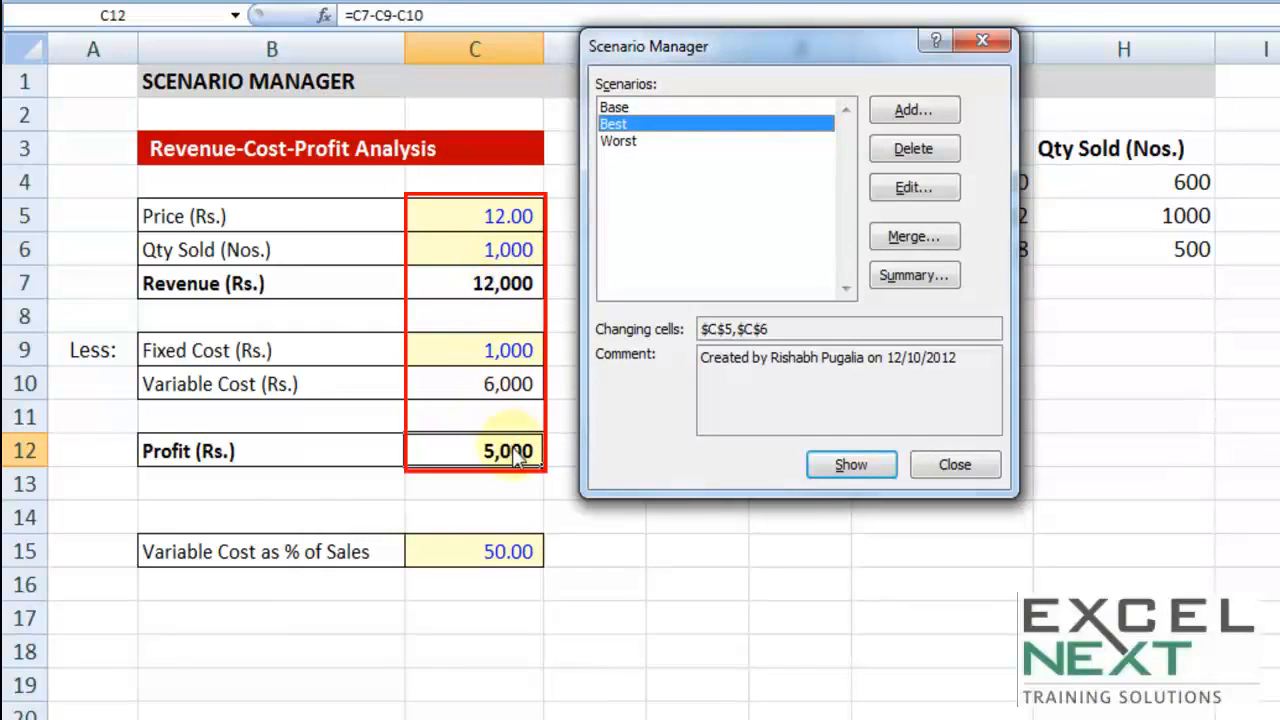
double_click(621, 141)
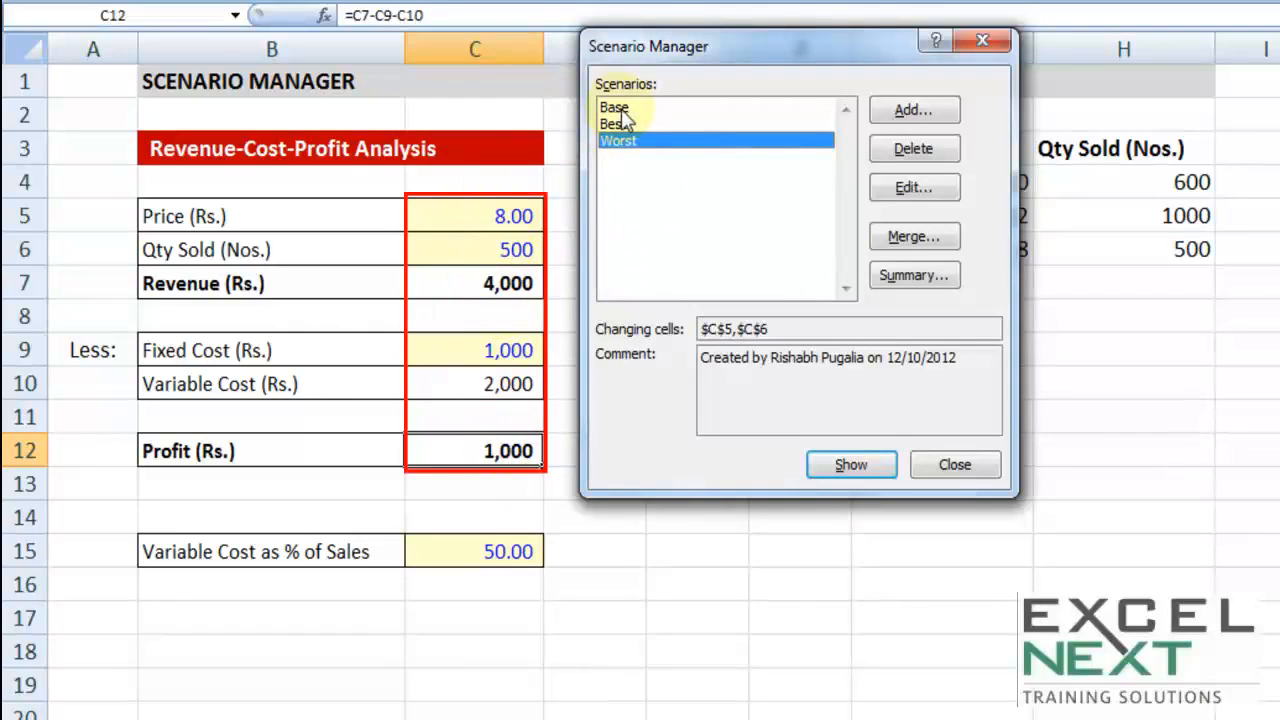
double_click(616, 108)
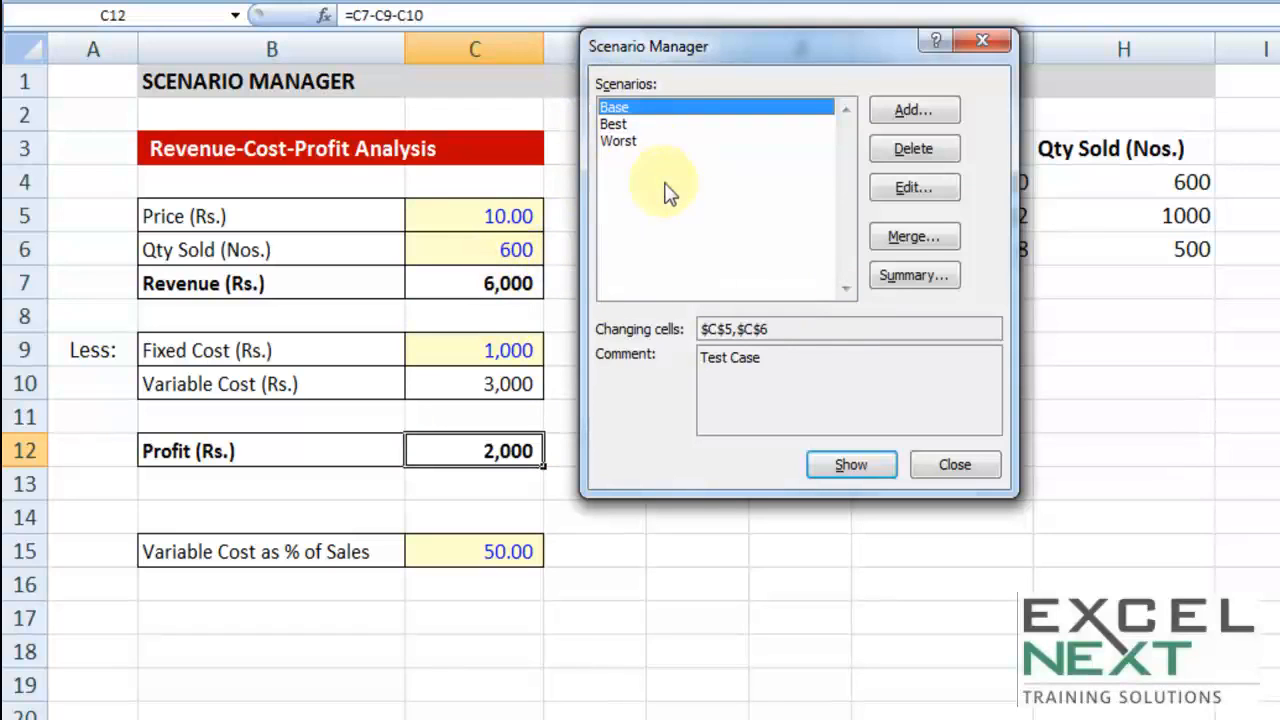
- Generate a scenario summary report with the profit cell C12 and the revenue cell C7 as result cells
left_click(888, 283)
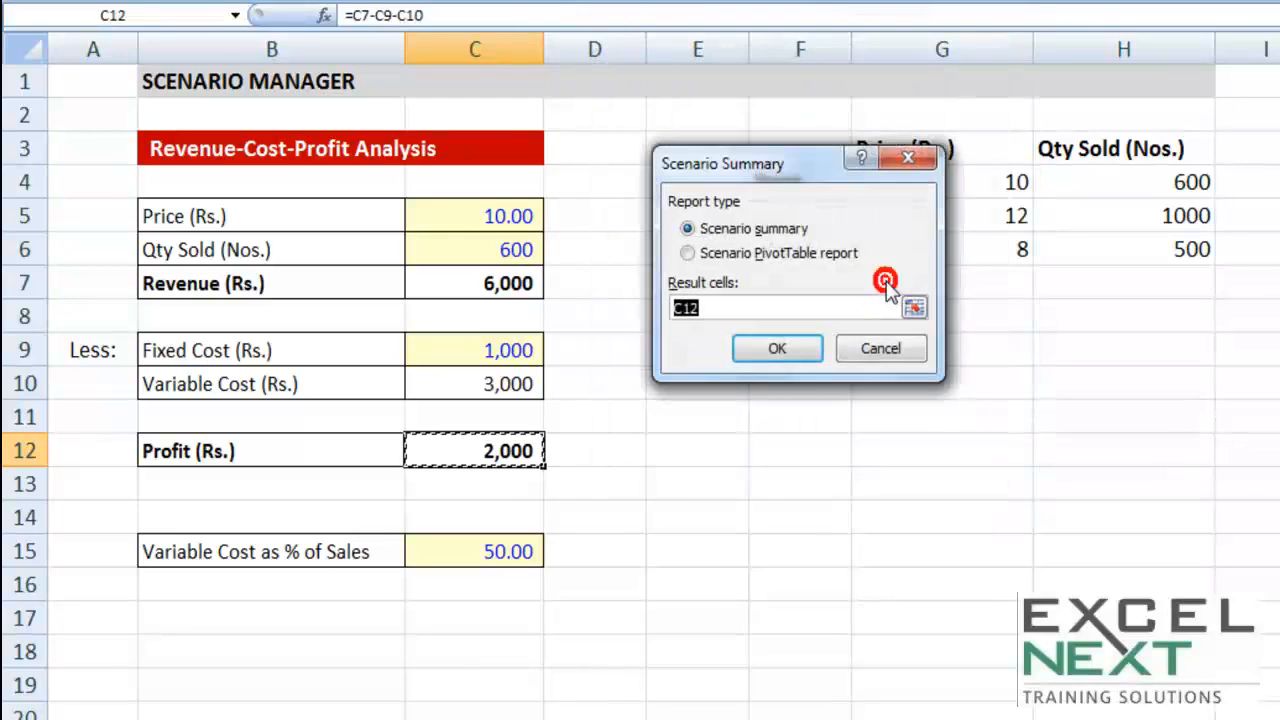
left_click_drag(752, 169, 675, 195)
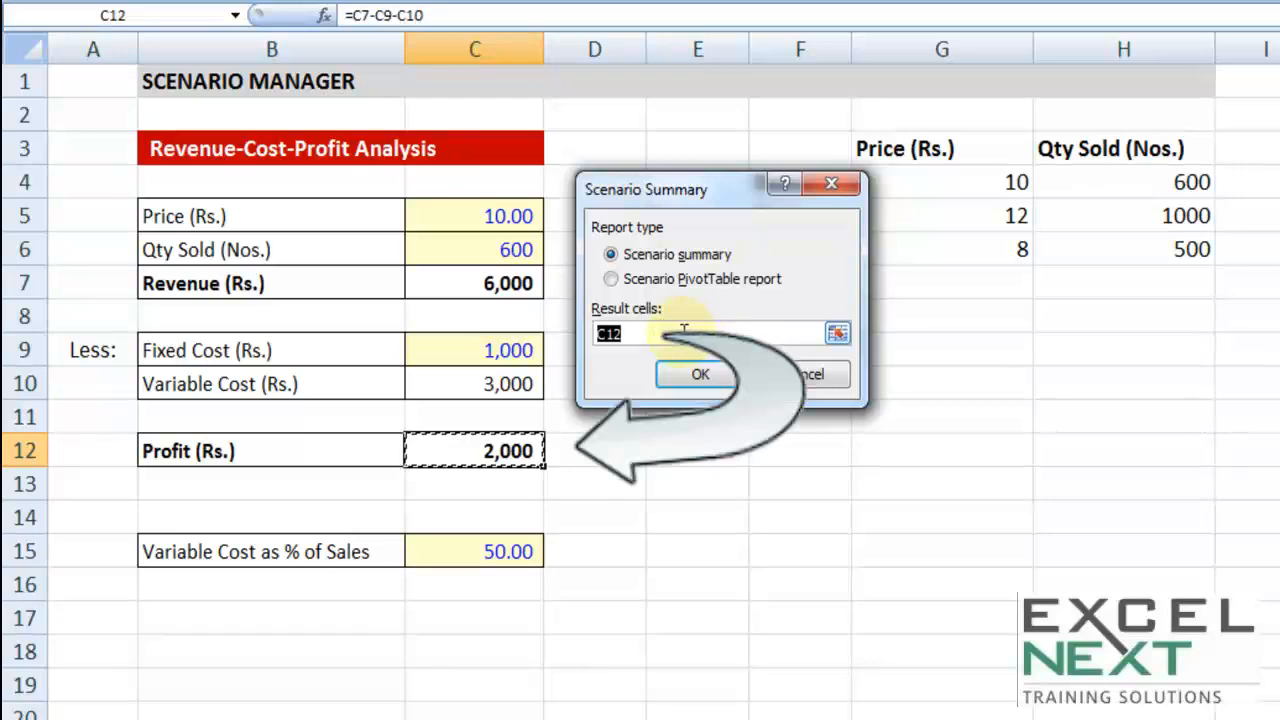
left_click(497, 460)
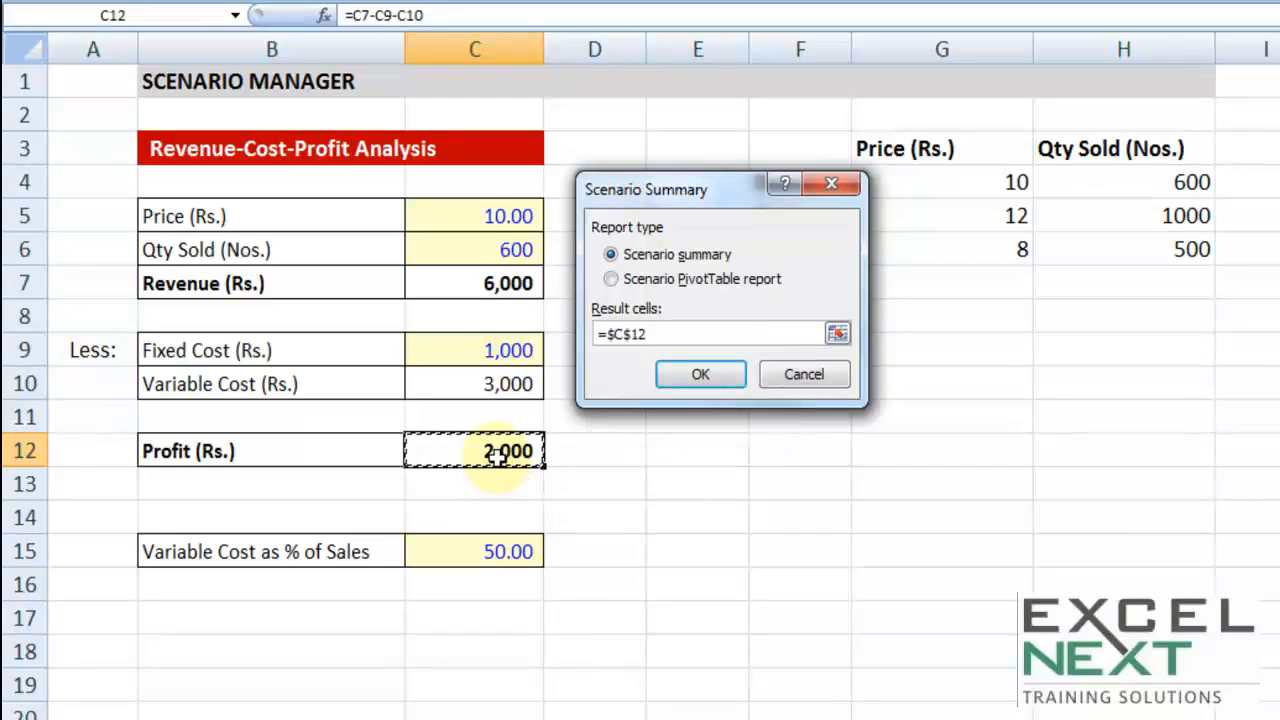
type(",")
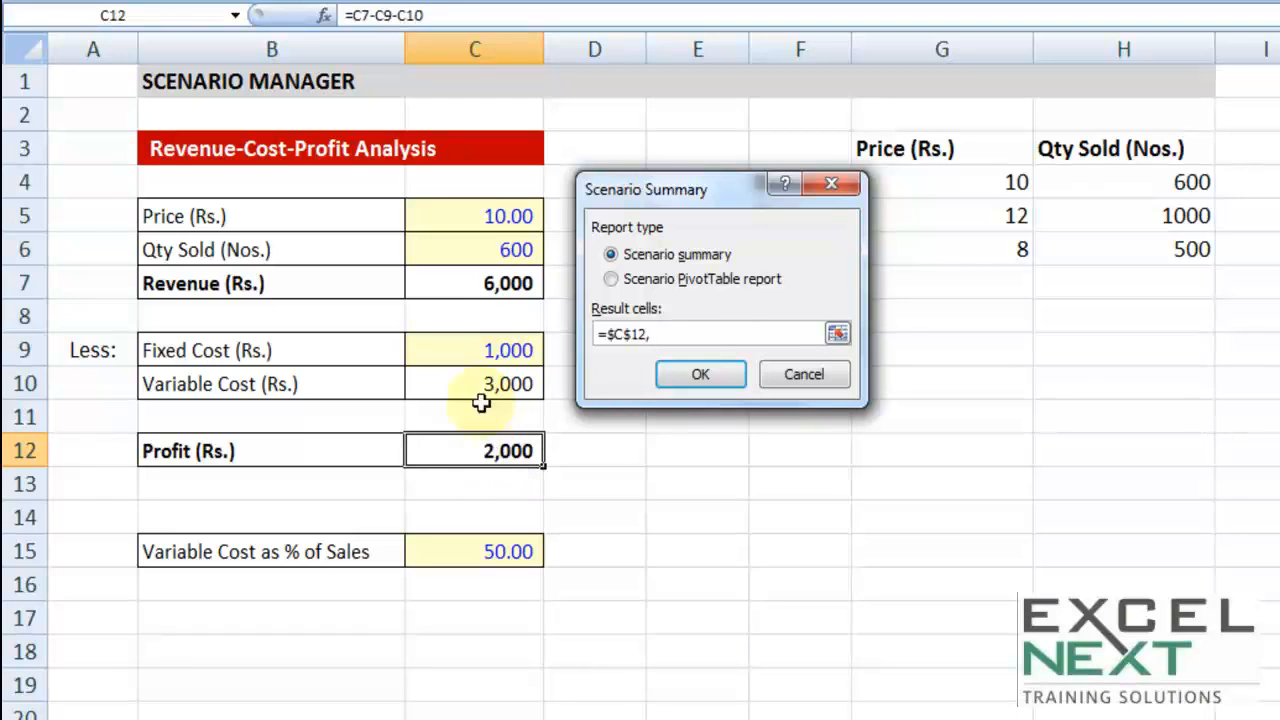
left_click(451, 284)
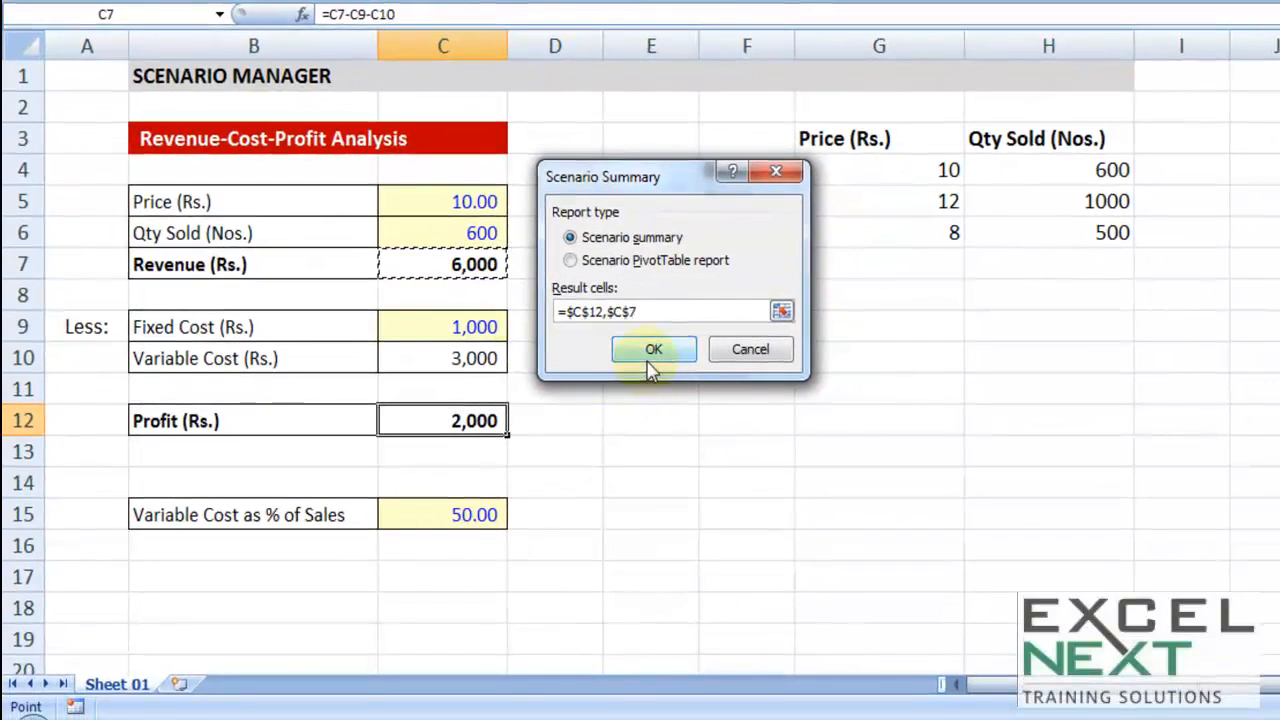
left_click(652, 355)
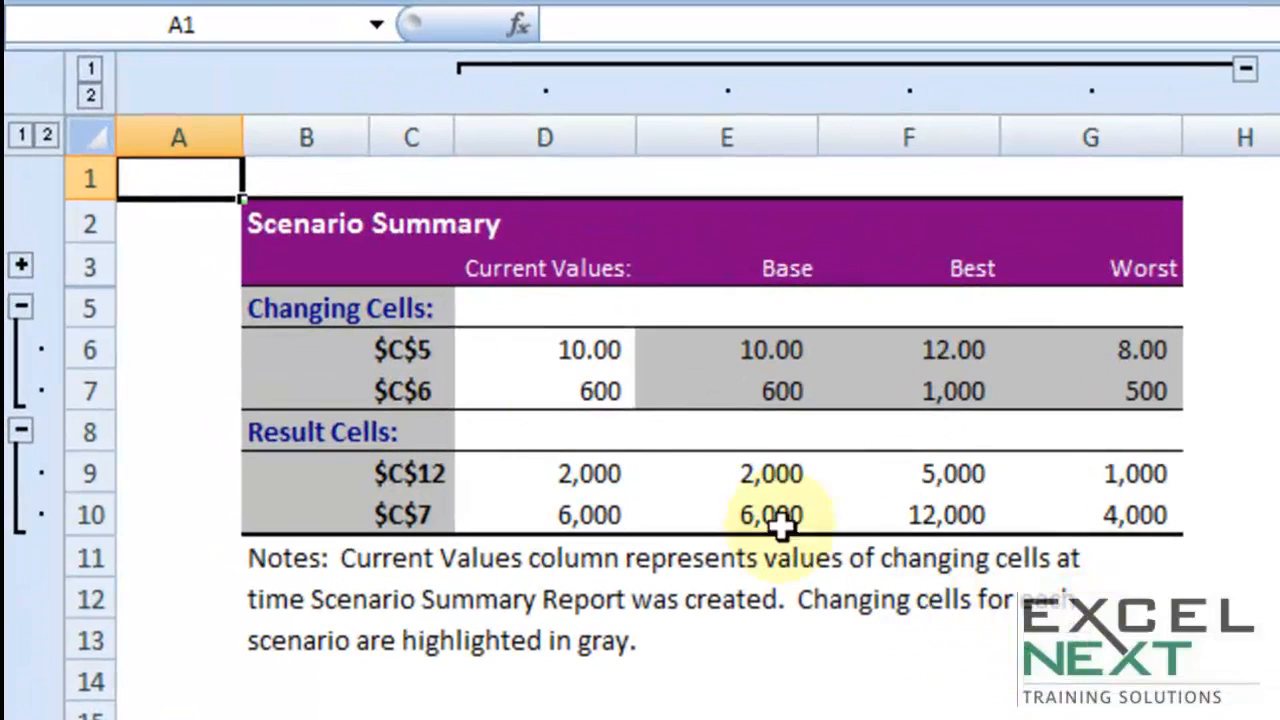
- Examine the Base, Best and Worst headings and the changing cell references in the summary report
left_click(793, 262)
left_click(940, 263)
left_click(1124, 263)
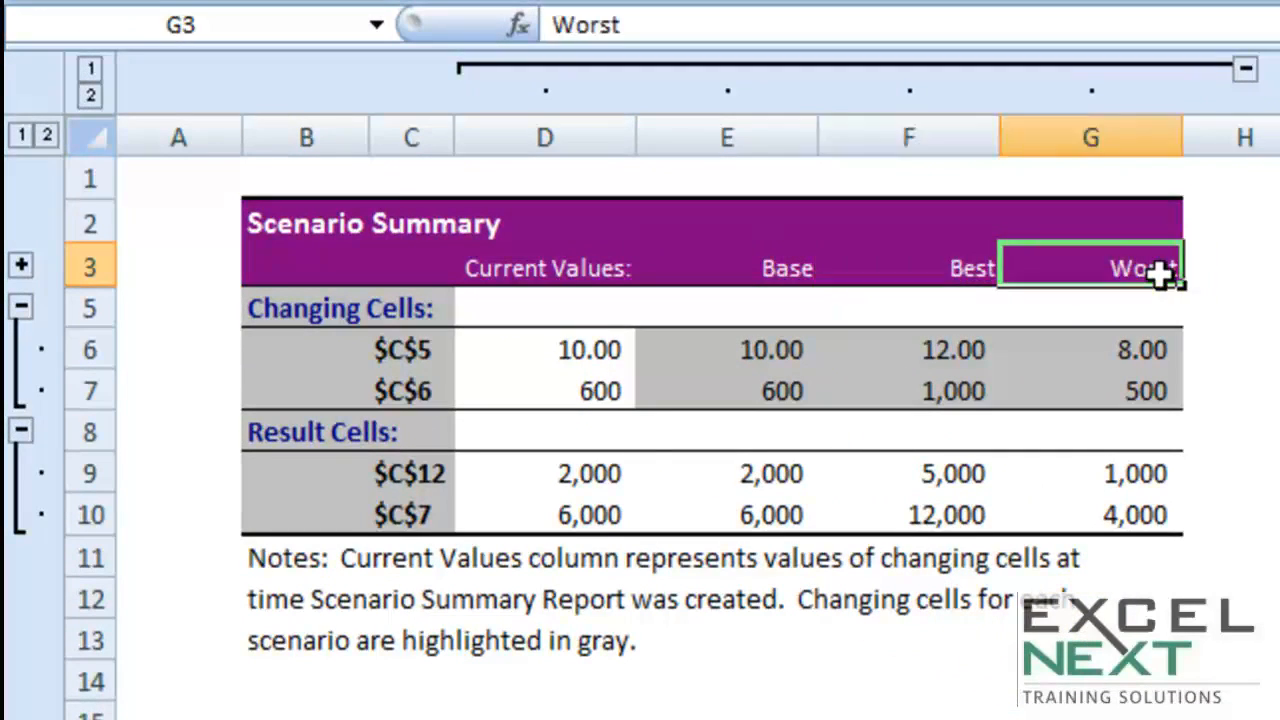
left_click(423, 345)
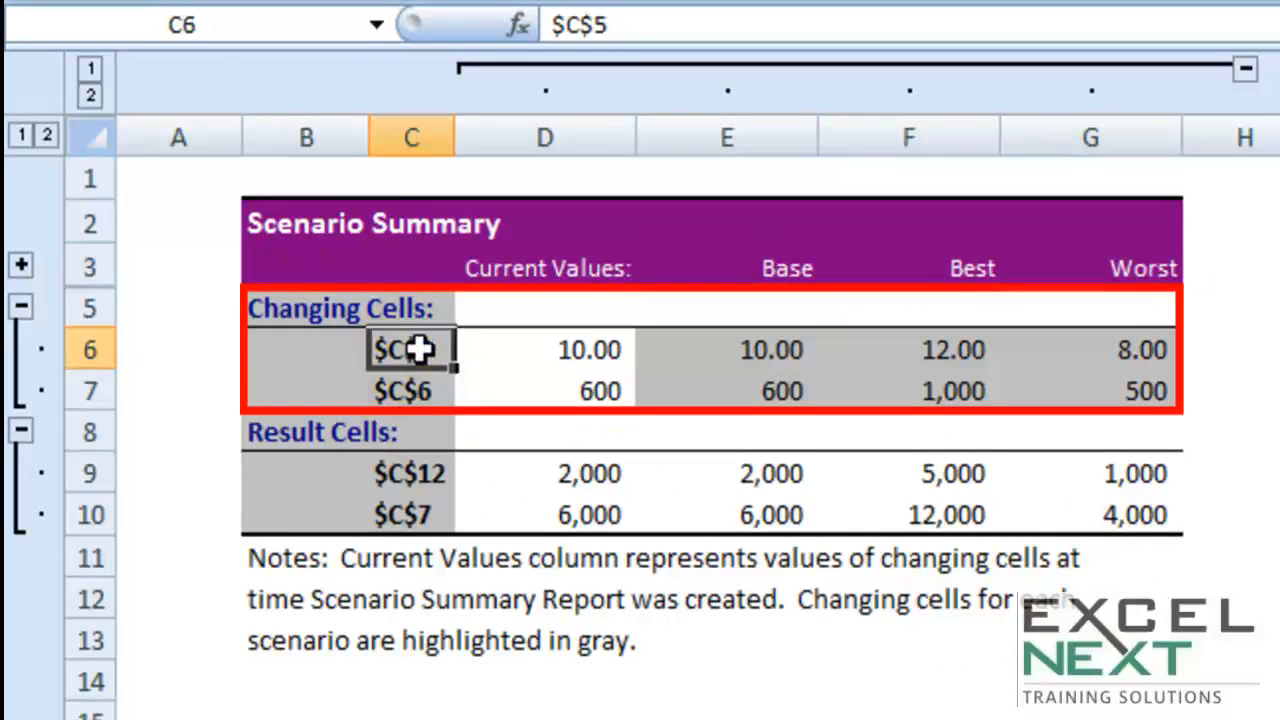
left_click(423, 386)
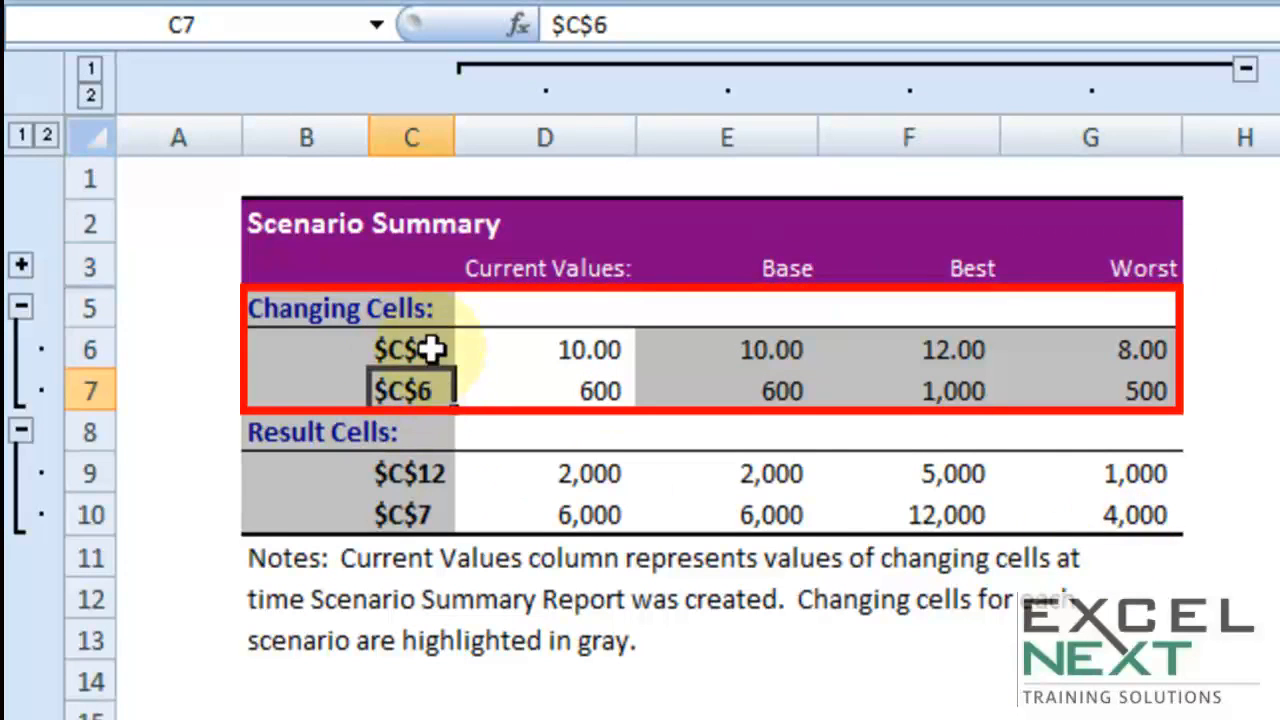
left_click(420, 349)
left_click(427, 390)
left_click(428, 393)
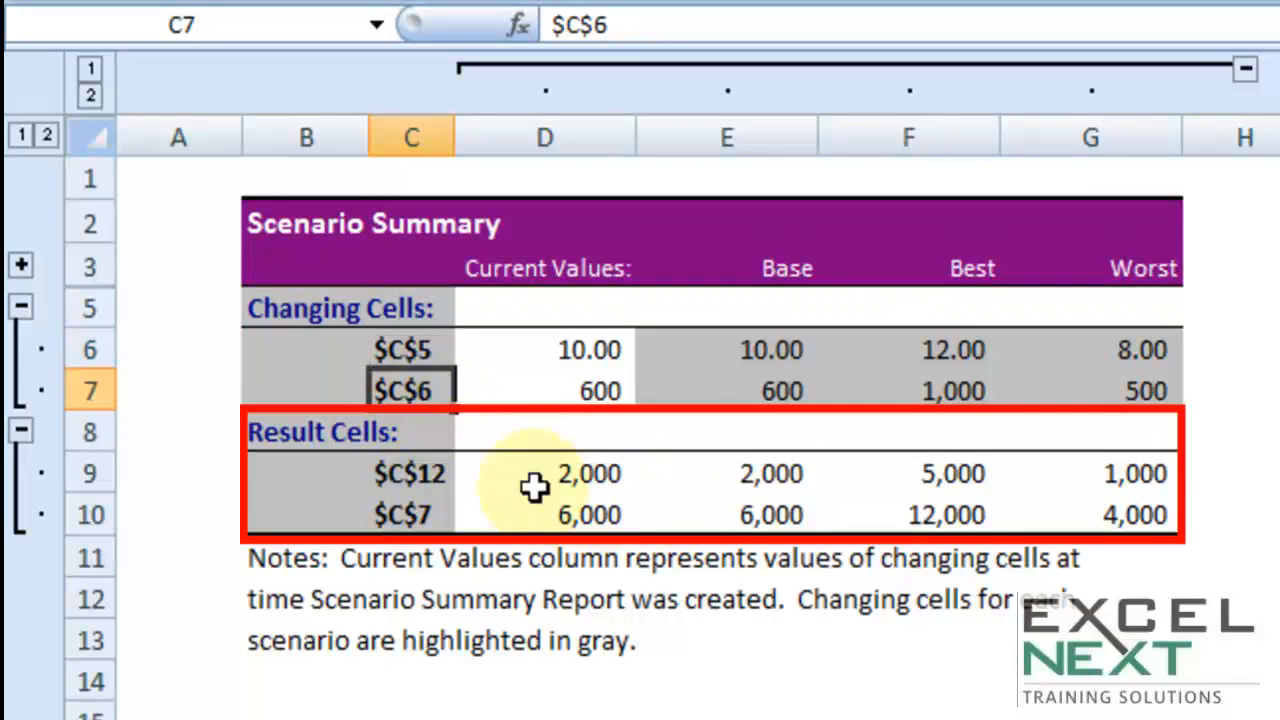
- Examine the profit and revenue result cells for each scenario in the summary report
left_click(728, 477)
left_click(846, 474)
left_click(1107, 474)
left_click(1112, 516)
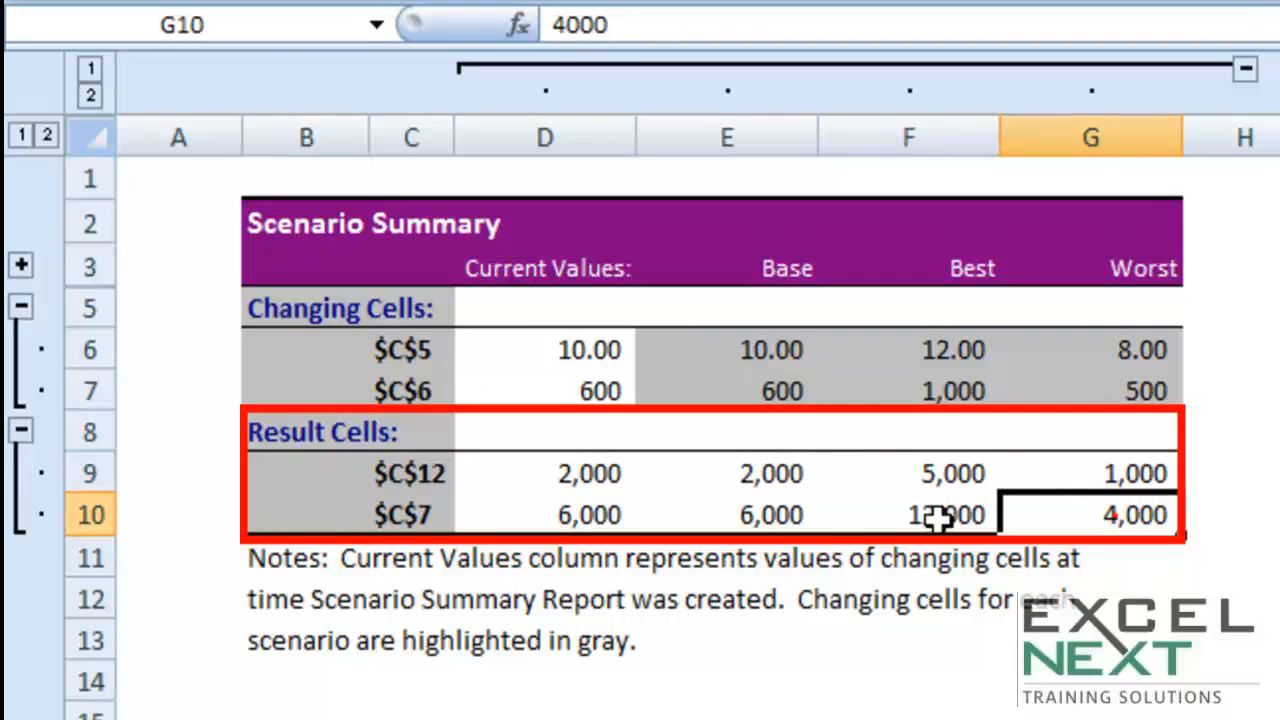
left_click(850, 518)
left_click(752, 518)
left_click(595, 518)
left_click(552, 460)
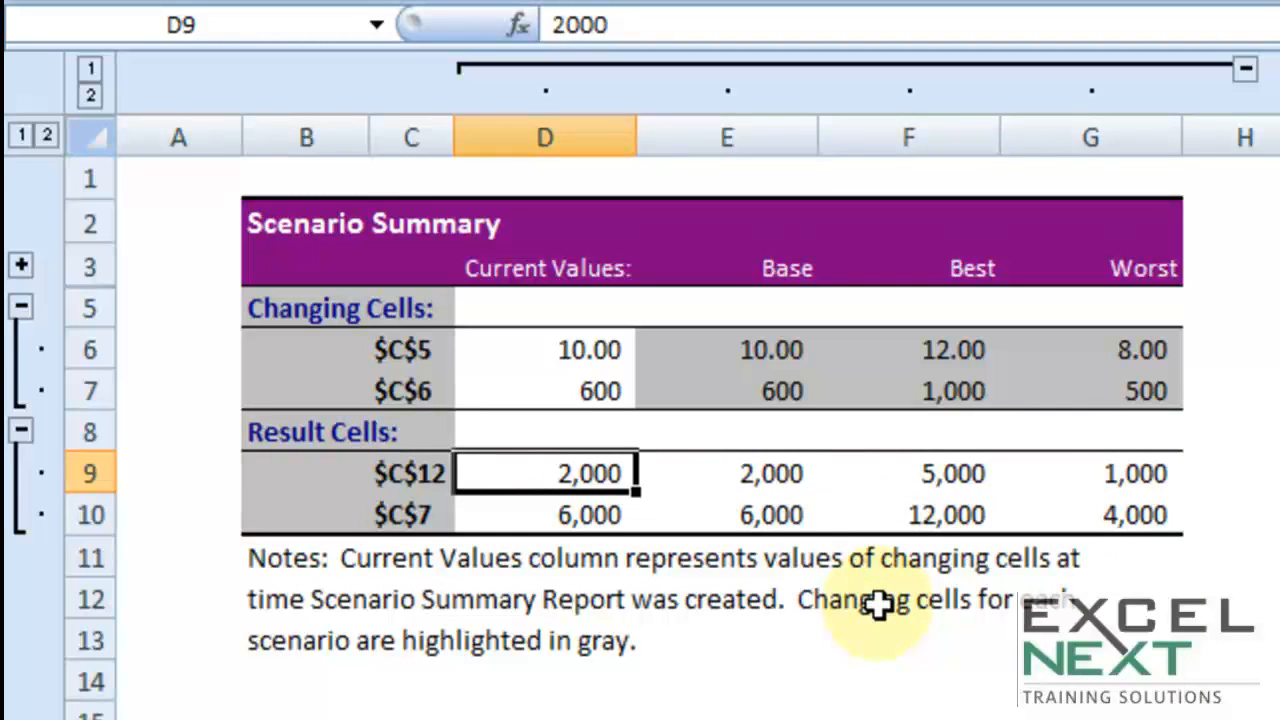
- Relabel the two changing cells in the summary report as Price and Qty
left_click_drag(417, 350, 418, 390)
left_click(435, 358)
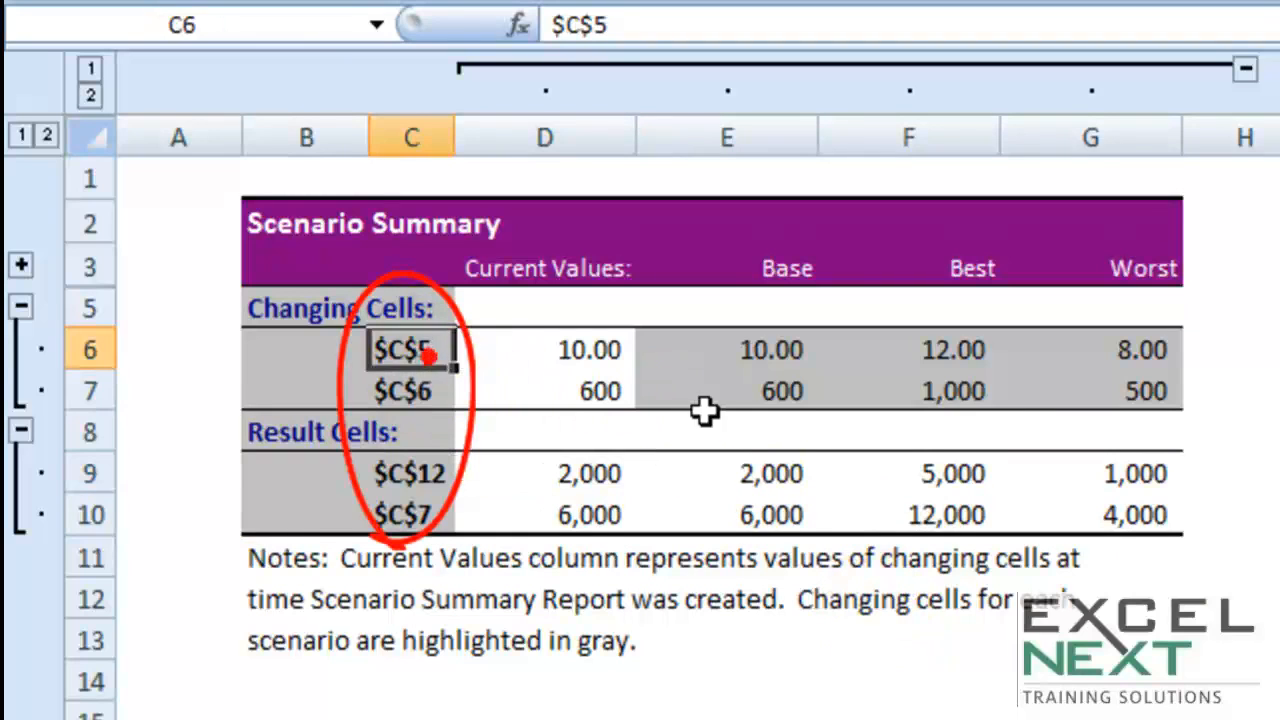
type("Price")
key("Return")
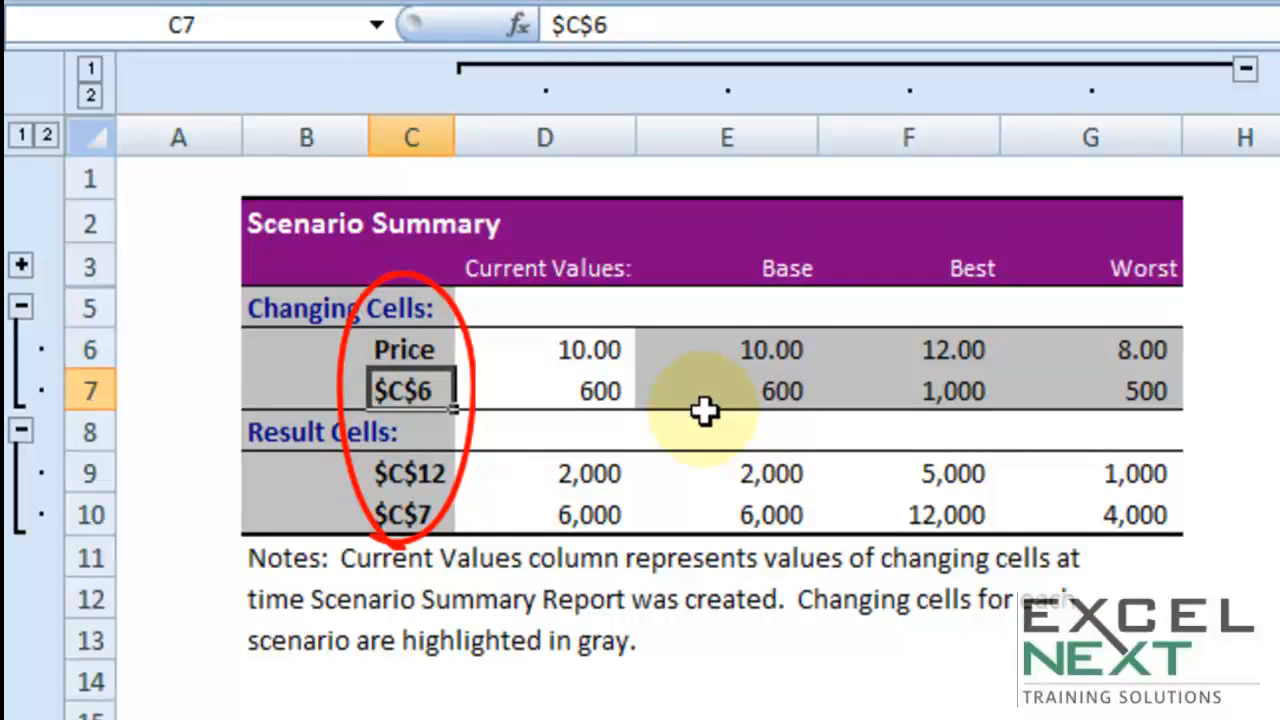
type("Qty")
key("Tab")
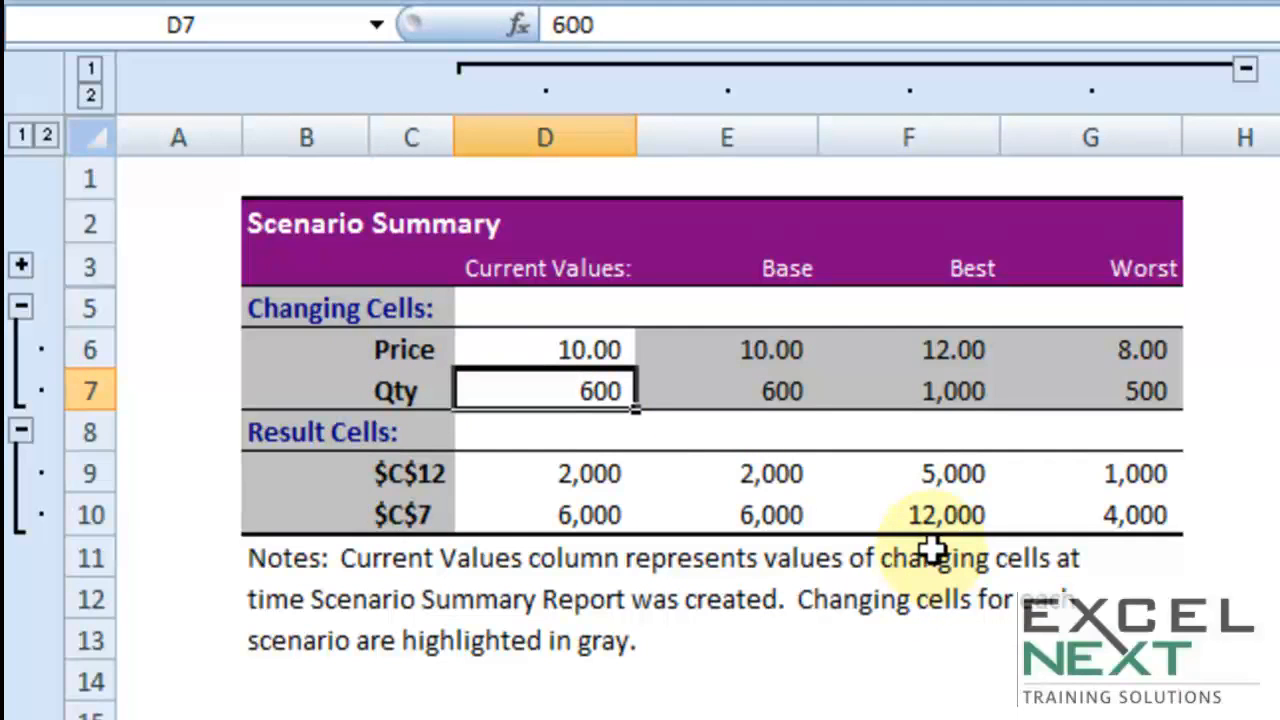
- Try a Base price of 6 directly in the summary report, and undo the change
left_click(752, 346)
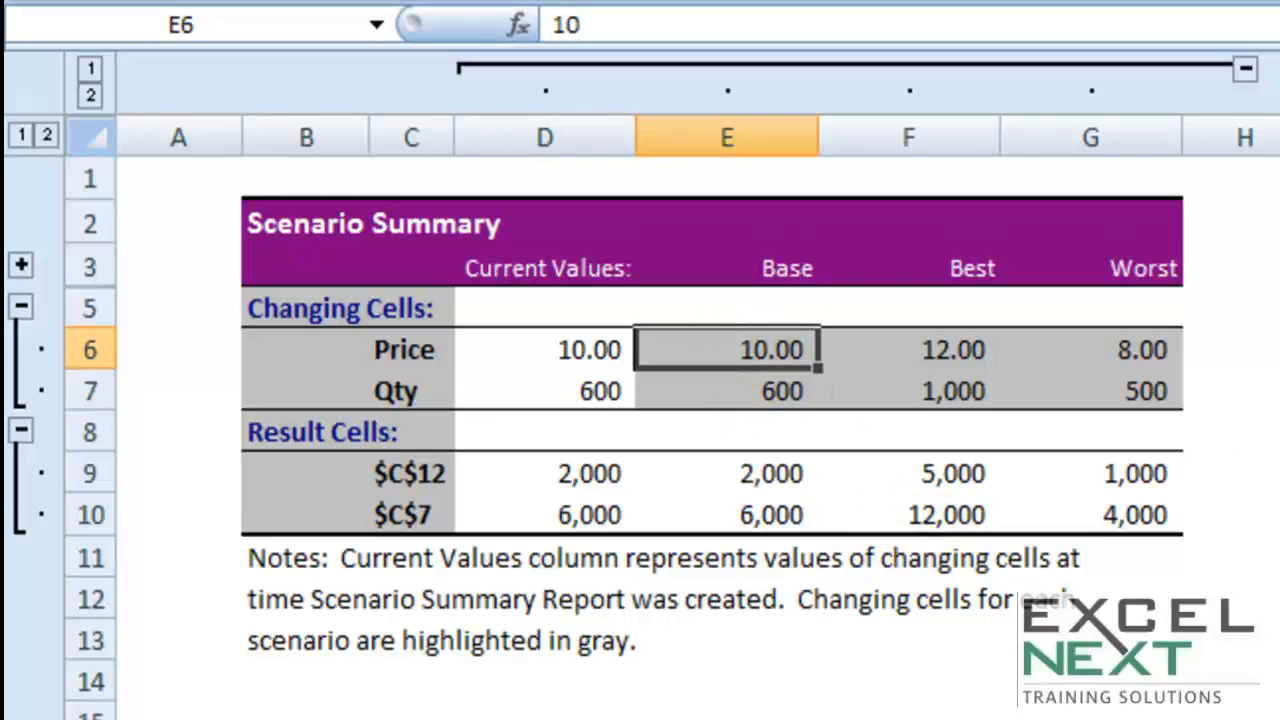
type("6")
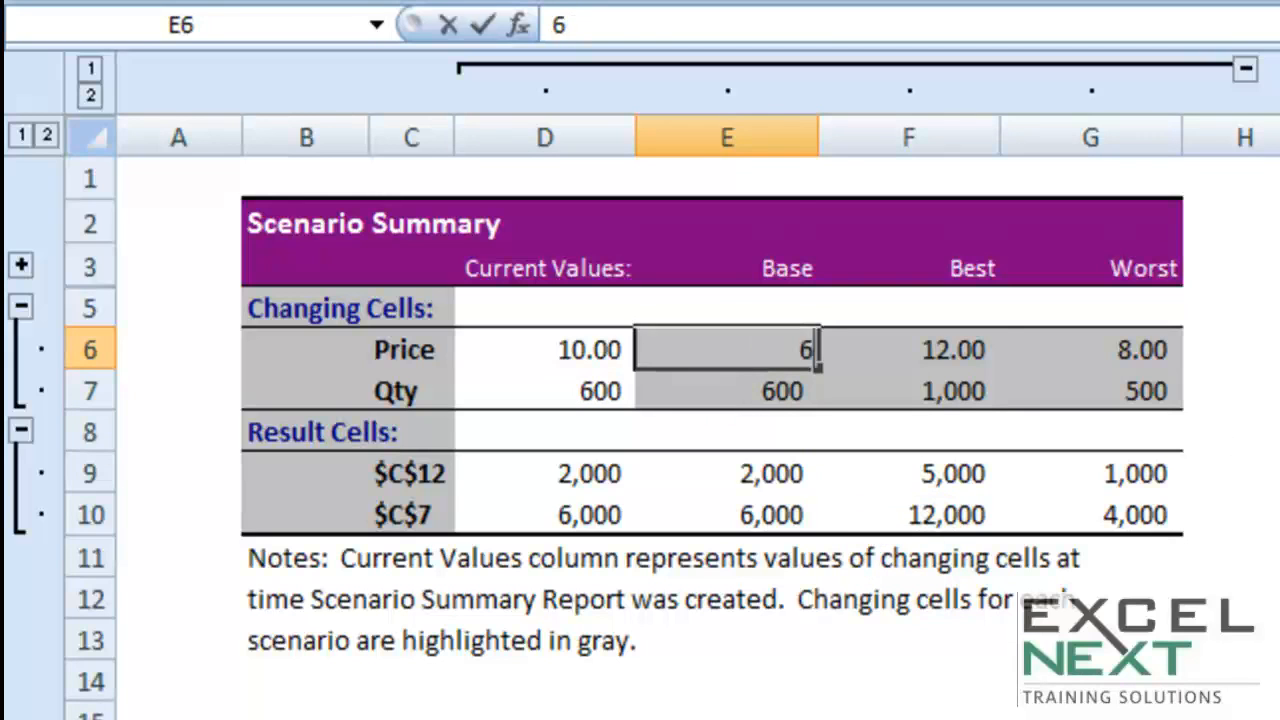
key("Tab")
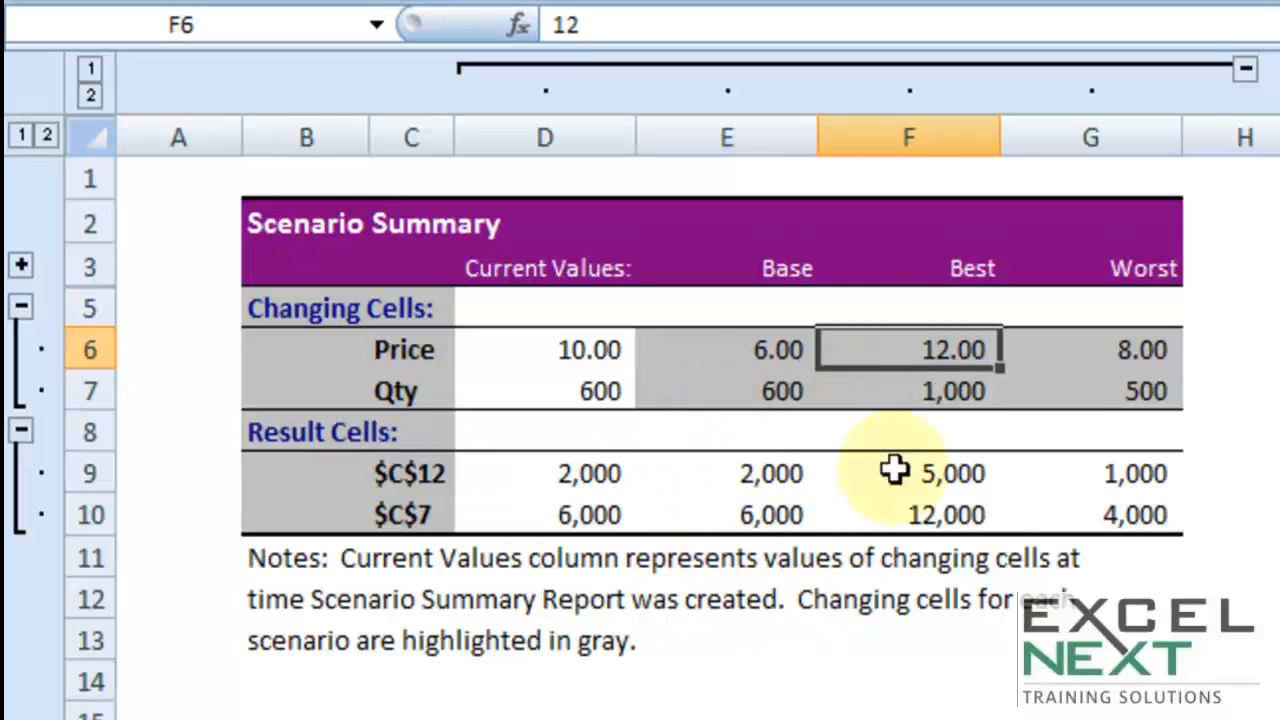
key("ctrl+z")
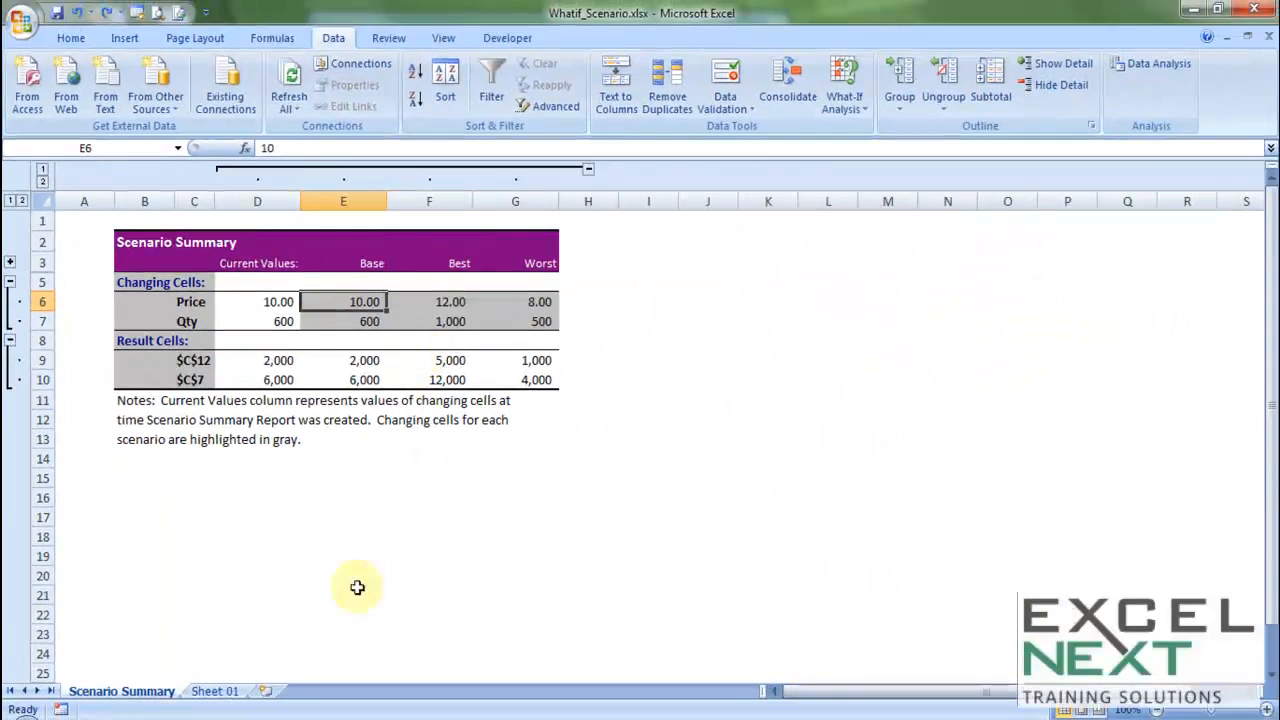
- Review the Base scenario's definition and values from Sheet 01, and leave Scenario Manager without changing them
left_click(220, 692)
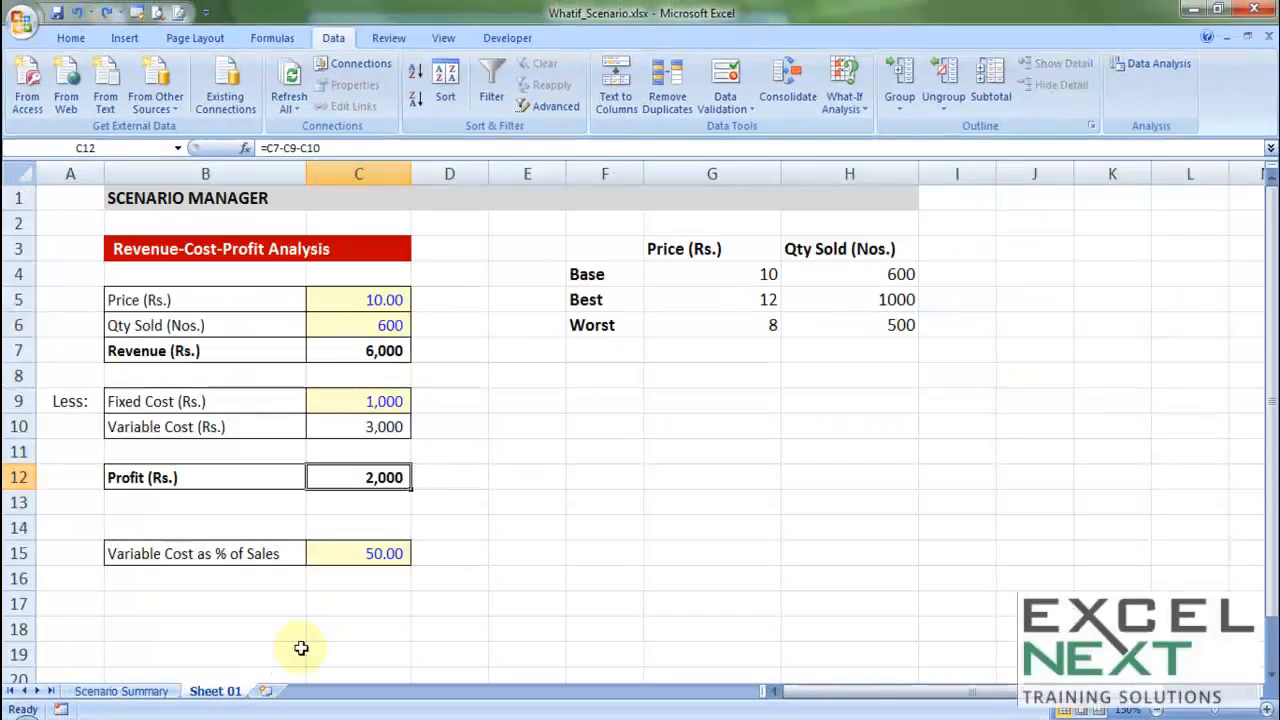
left_click(840, 106)
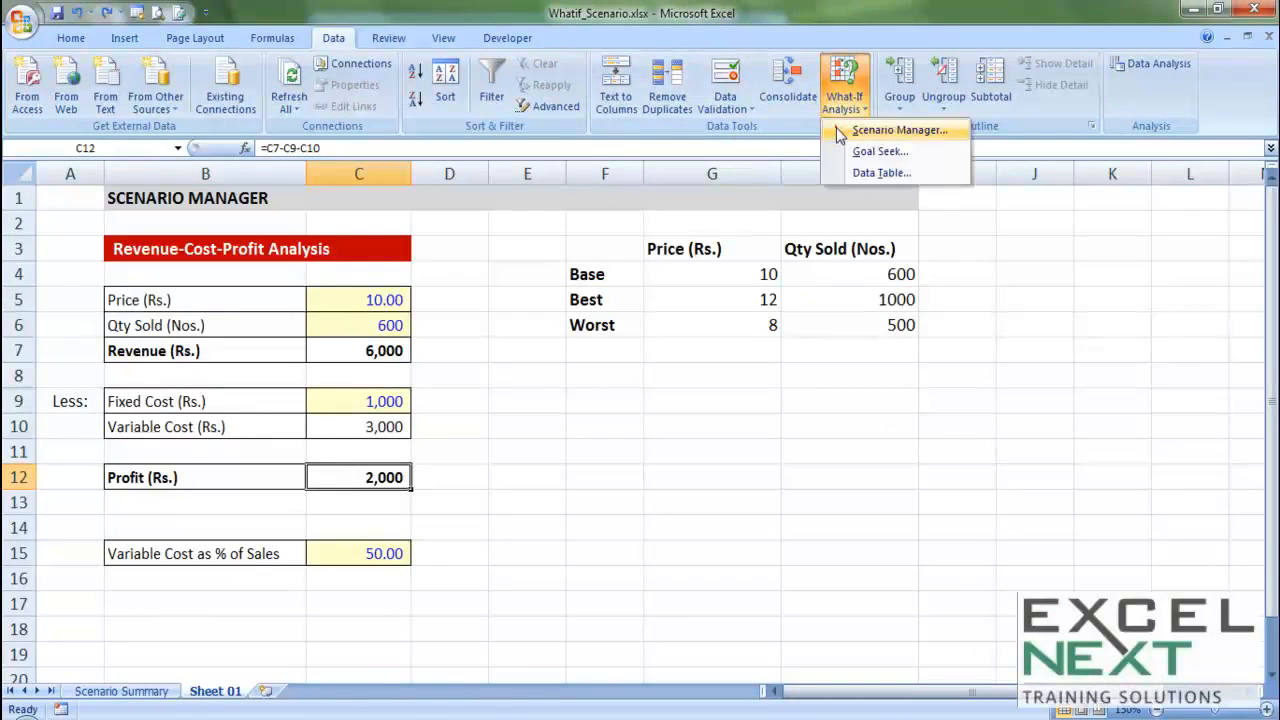
left_click(845, 130)
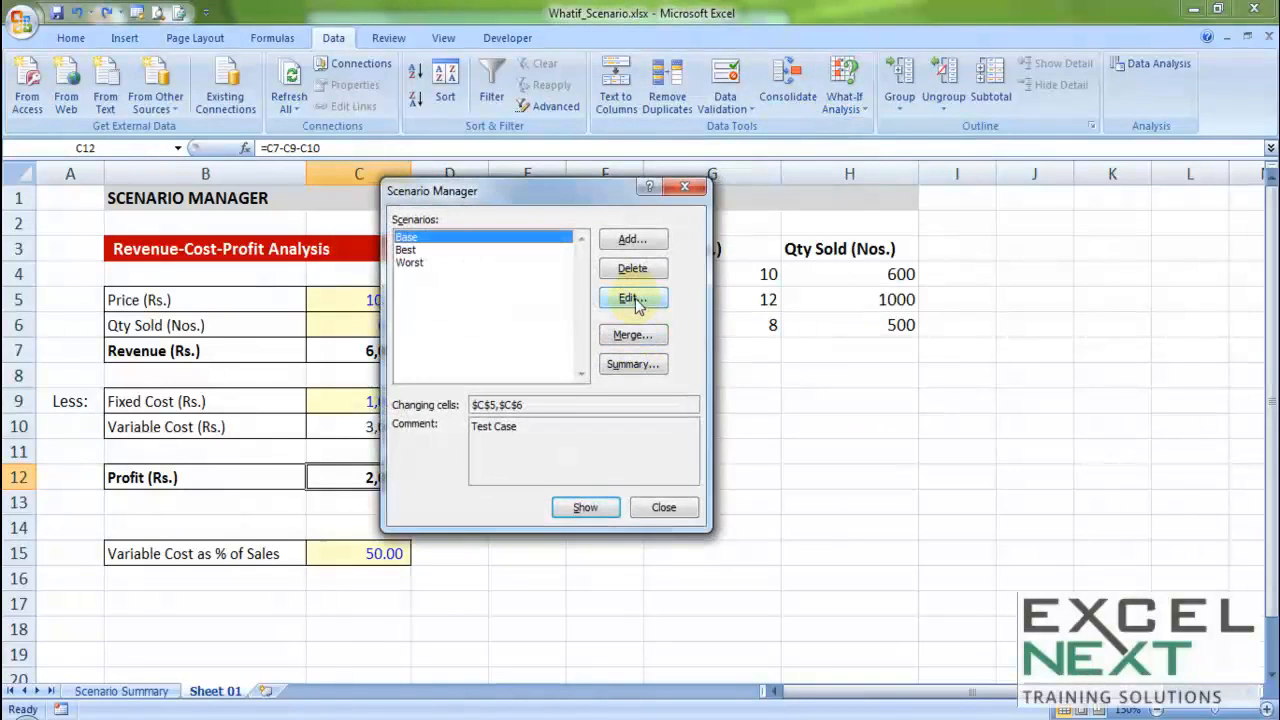
left_click(632, 300)
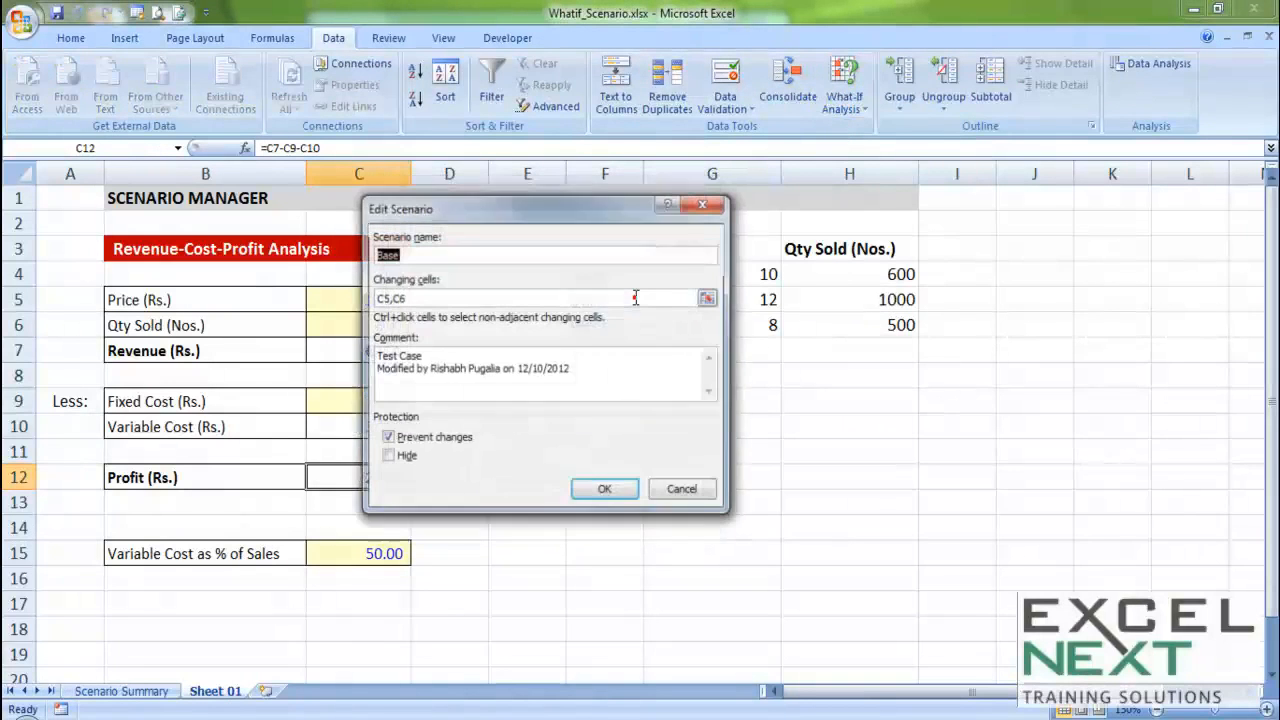
left_click(596, 492)
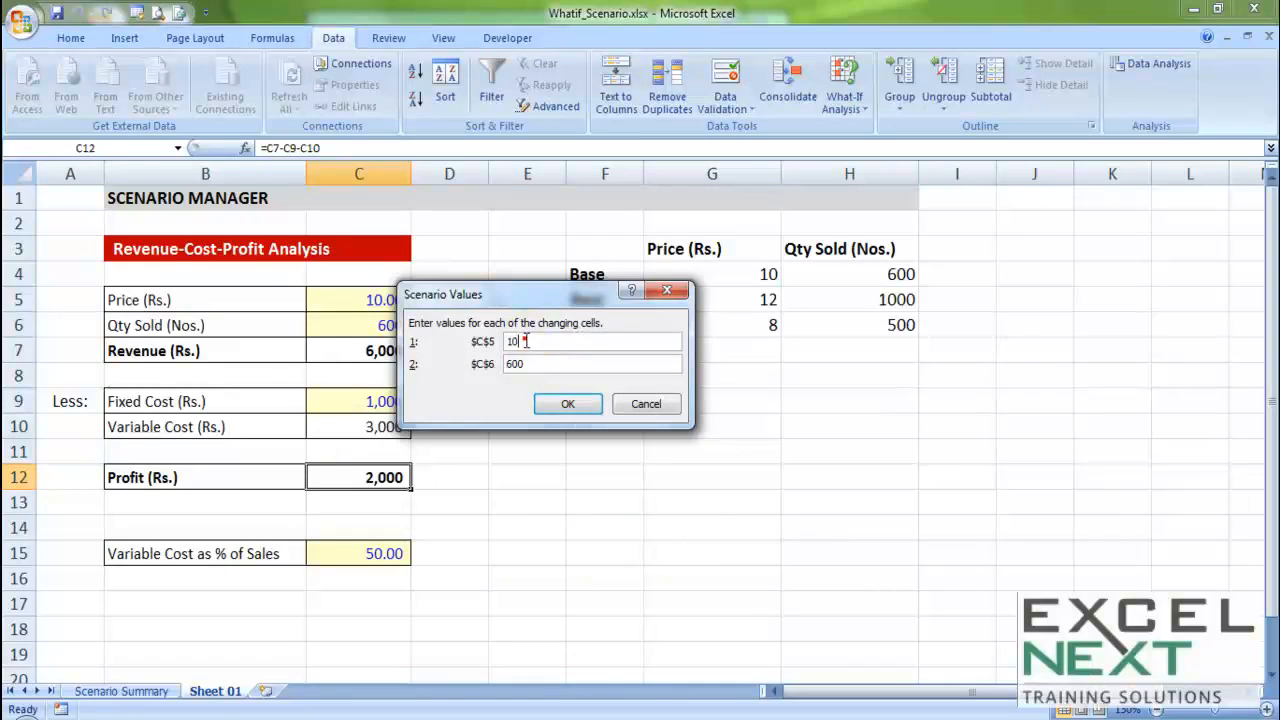
left_click(648, 405)
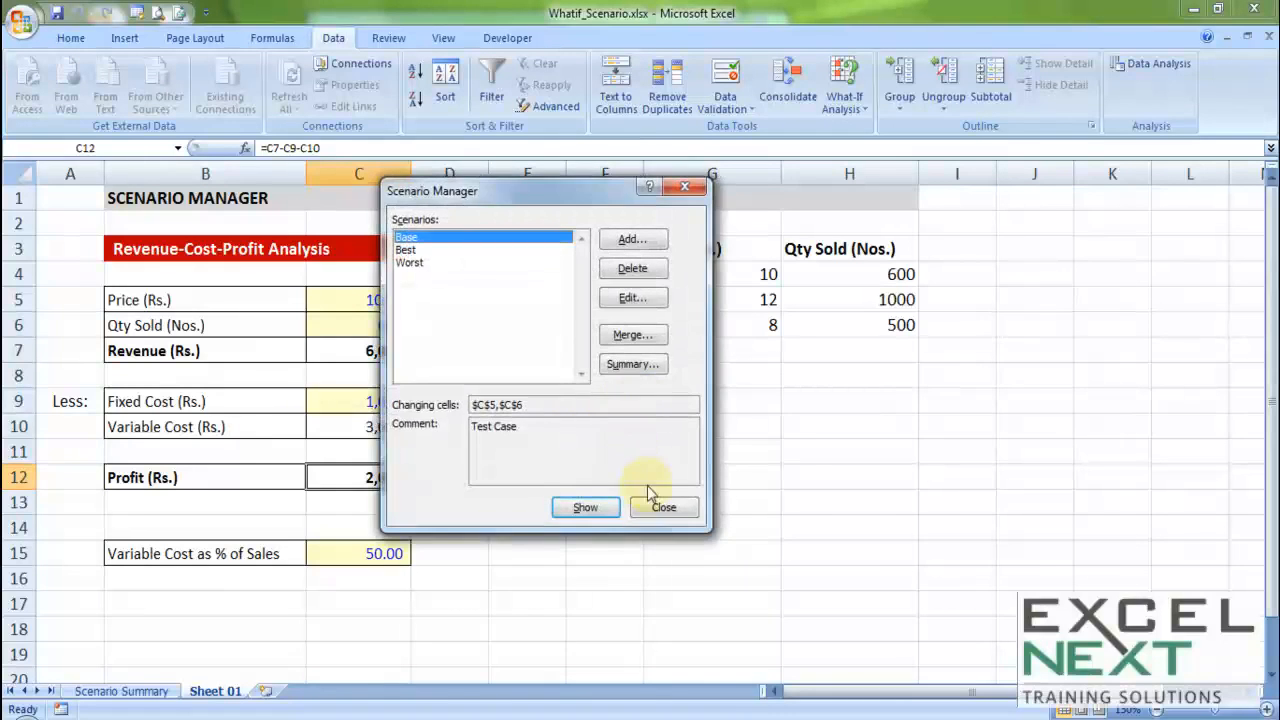
left_click(664, 505)
- Return to the Scenario Summary sheet and review the report with its notes
left_click(155, 692)
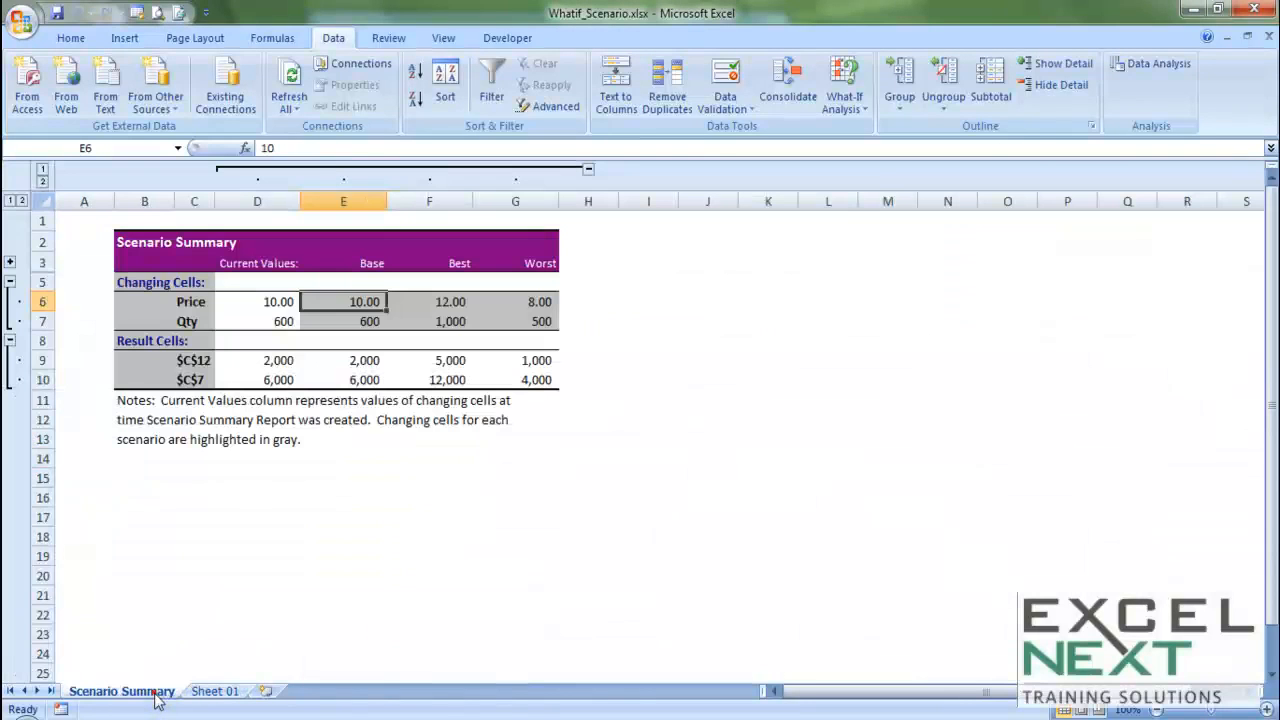
left_click(310, 413)
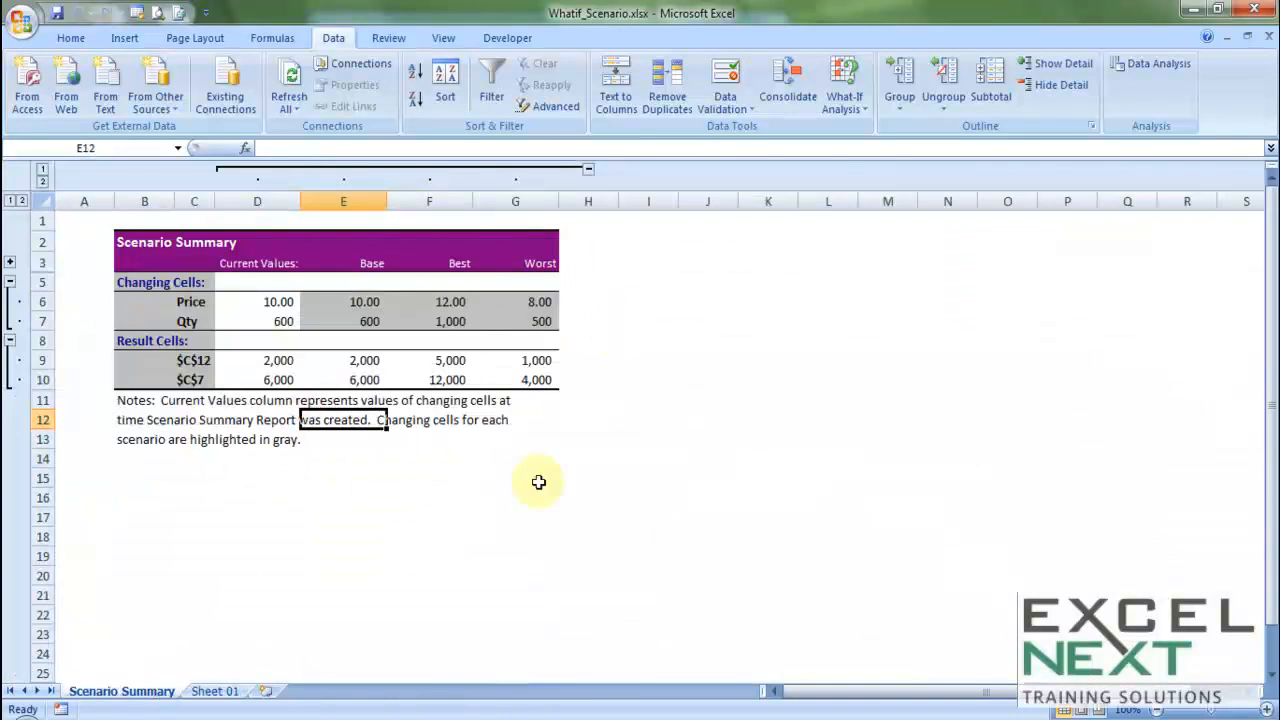
- Review the Best and Worst entries in Scenario Manager from Sheet 01, and close the scenario list
left_click(213, 691)
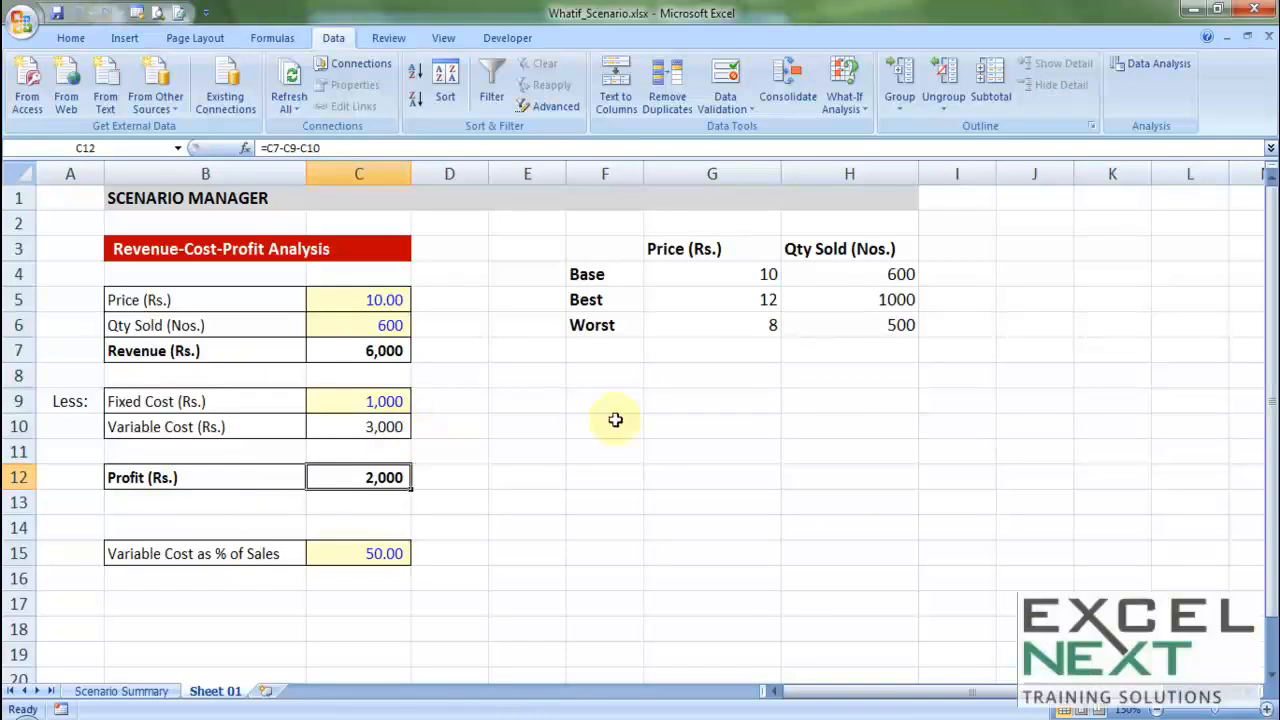
left_click(844, 112)
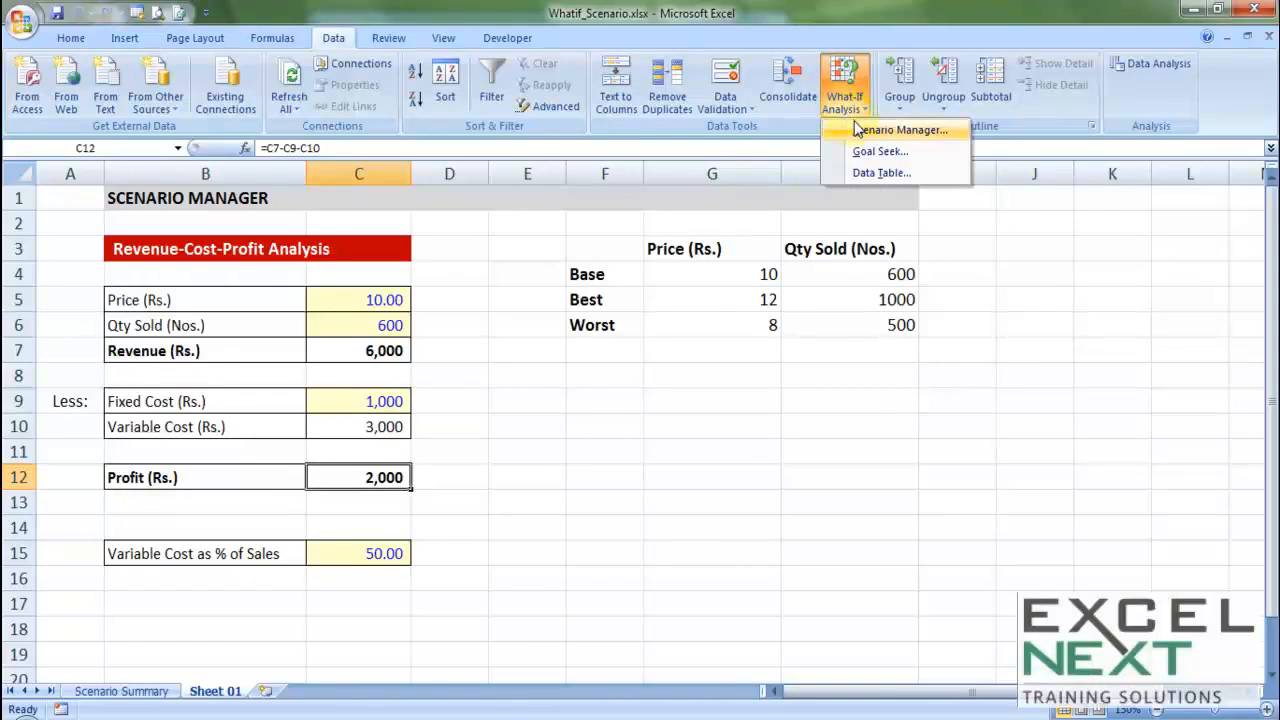
left_click(858, 129)
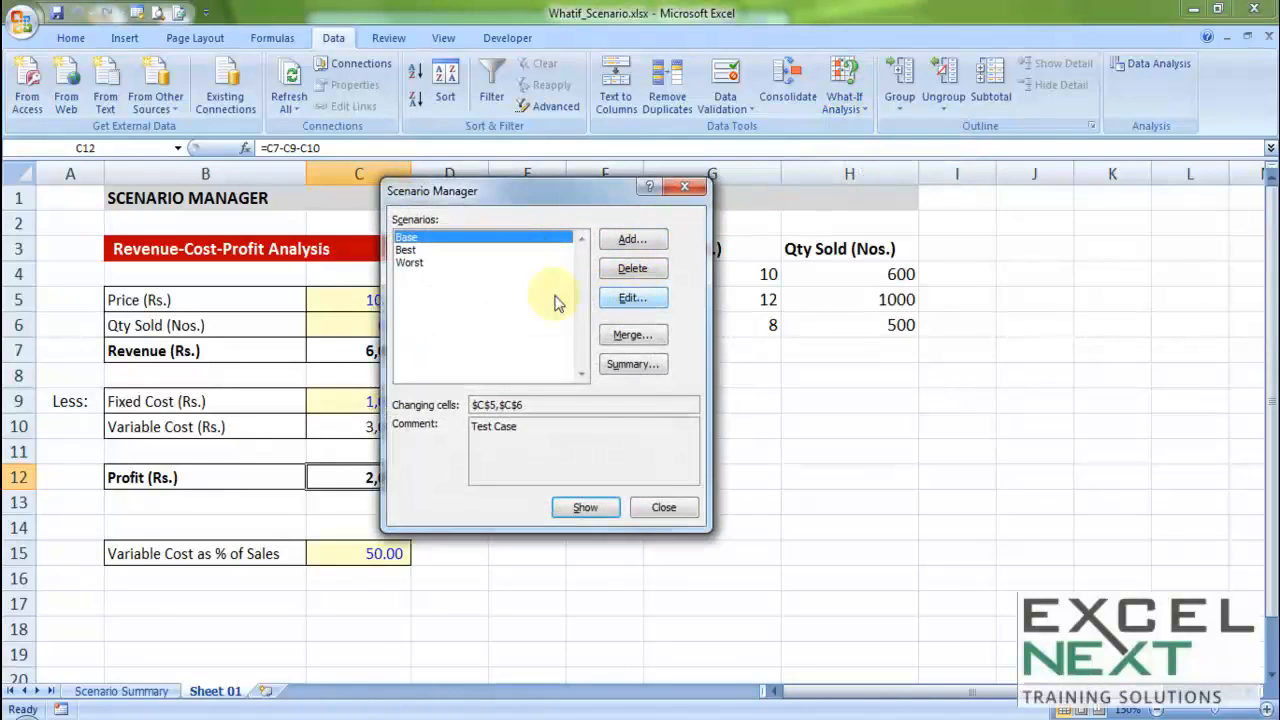
left_click(414, 262)
left_click(414, 250)
left_click(416, 263)
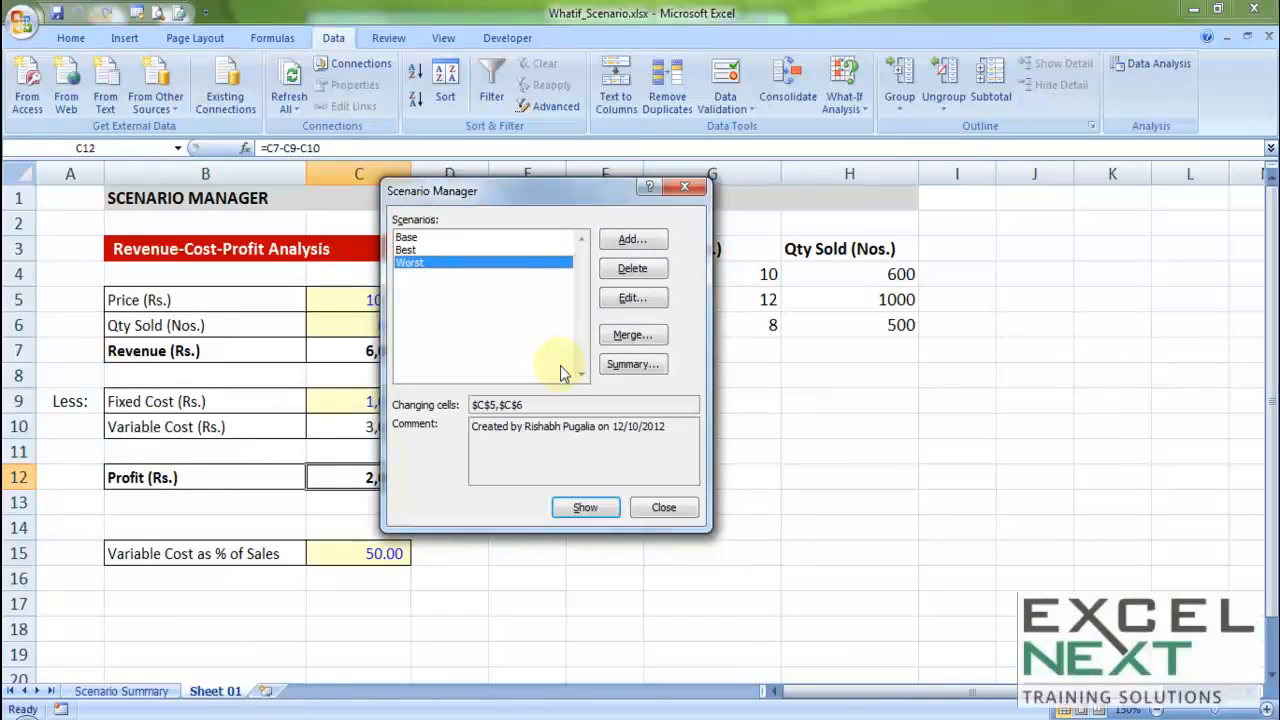
left_click(665, 508)
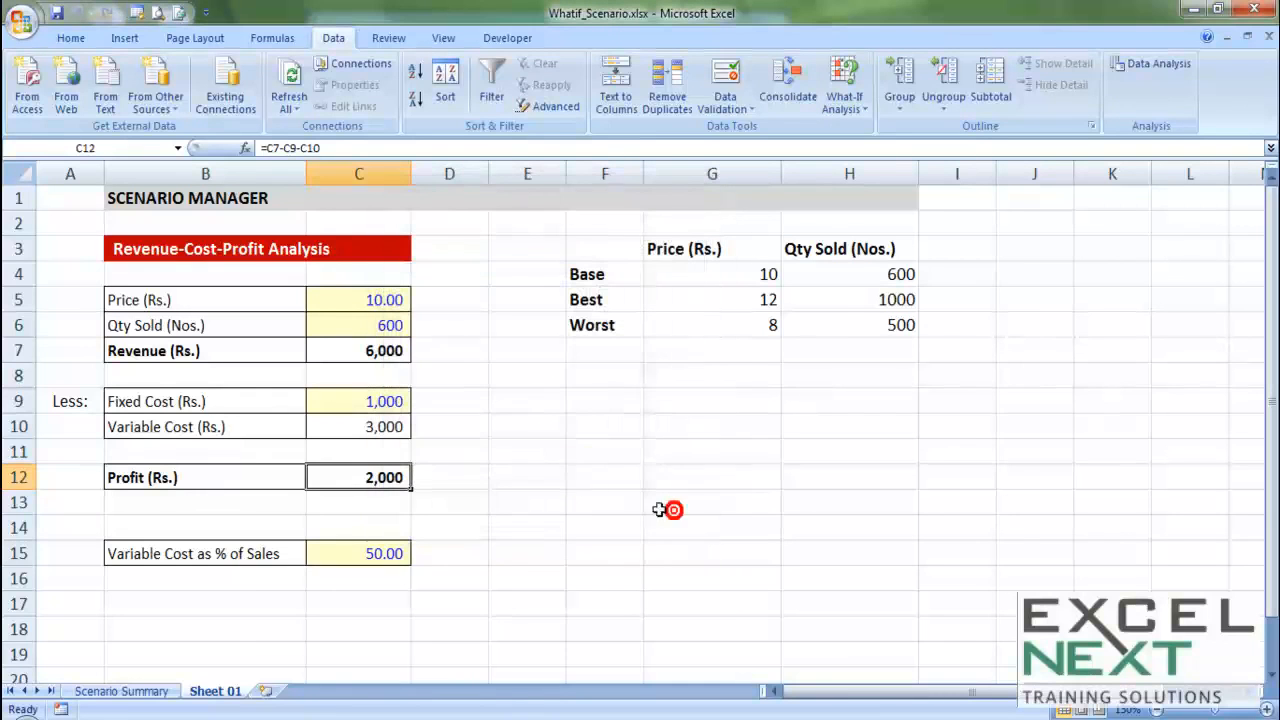
left_click(845, 108)
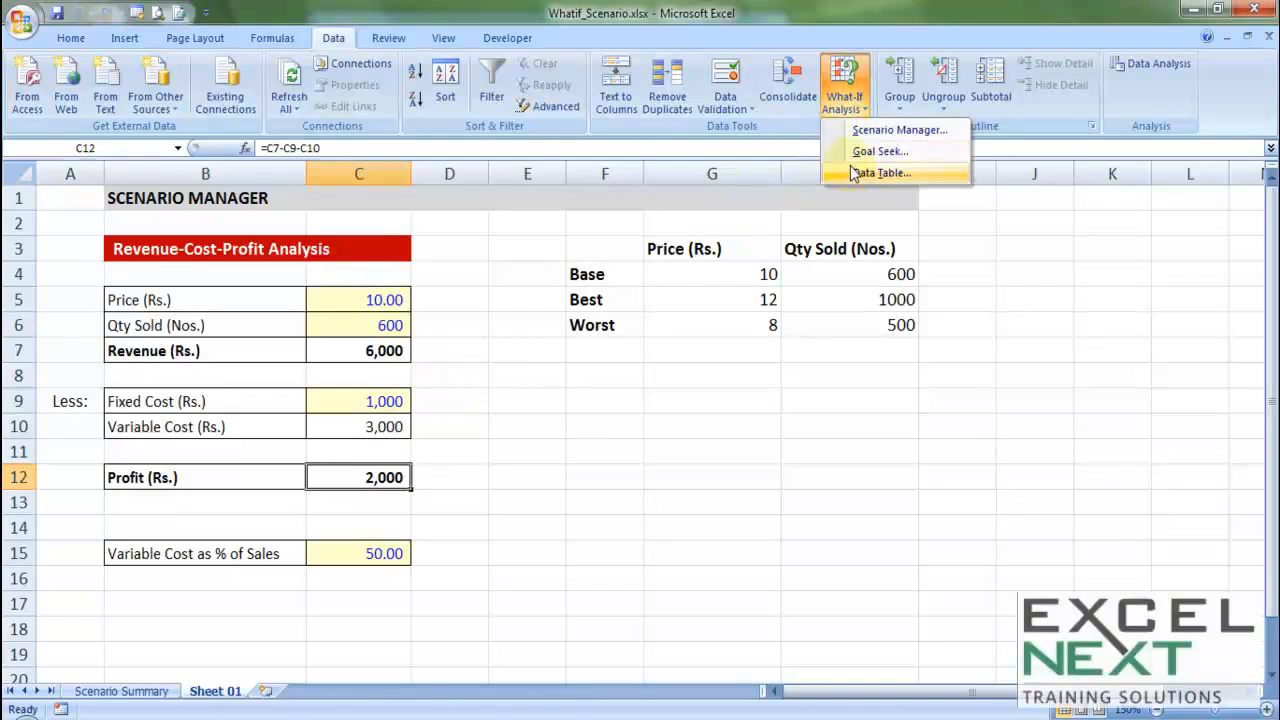